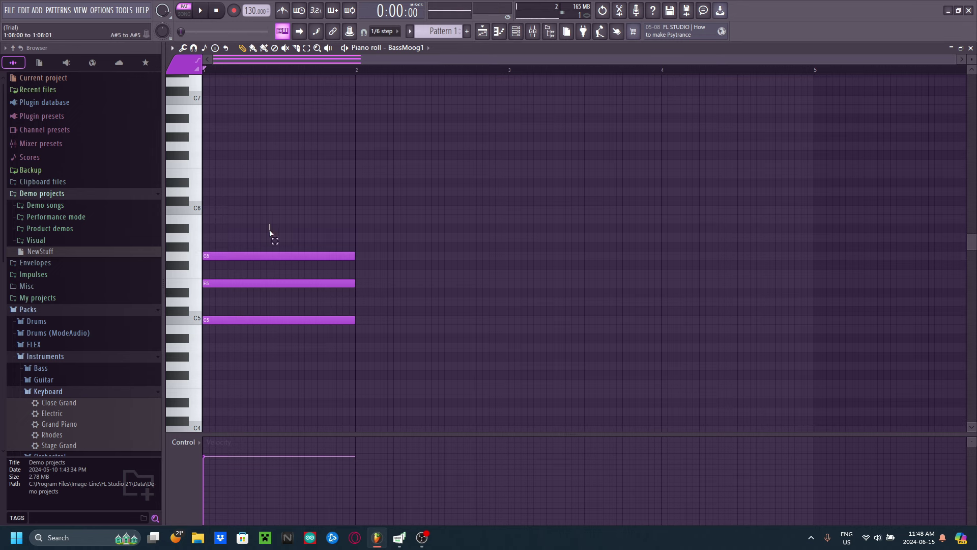
- Play back the three-note chord in bar 1
drag(269, 228, 280, 407)
ctrl+click(284, 206)
key(space)
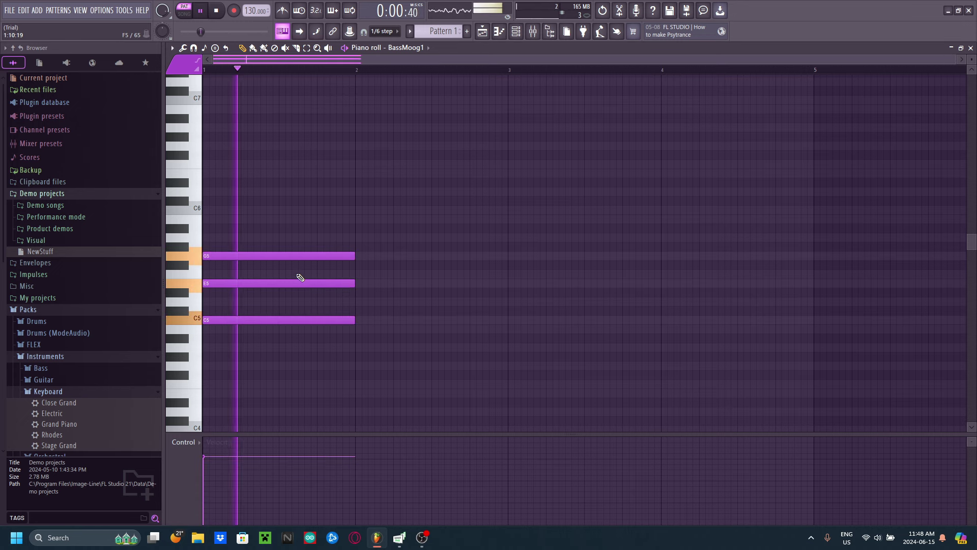
key(space)
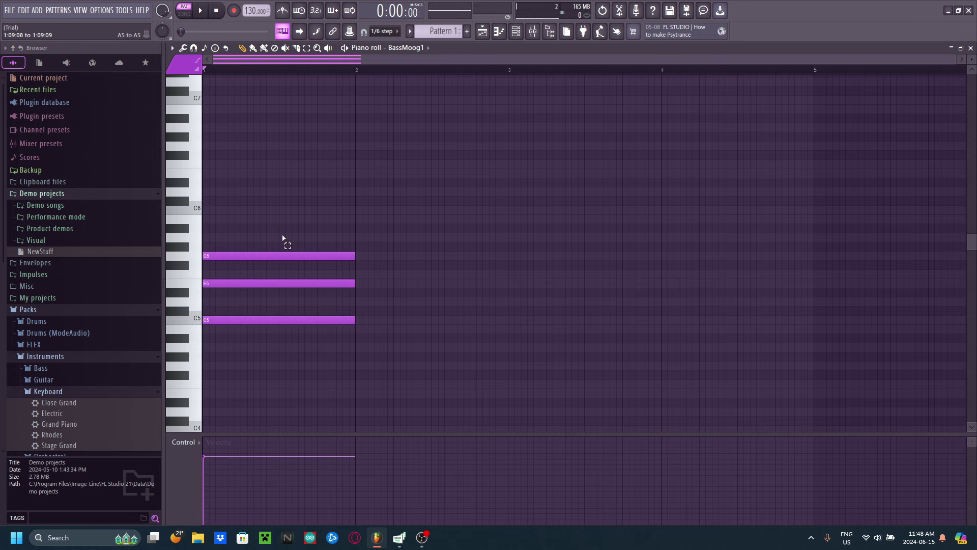
- Select the E5 and G5 notes of the bar 1 chord and audition the chord
drag(283, 239, 276, 300)
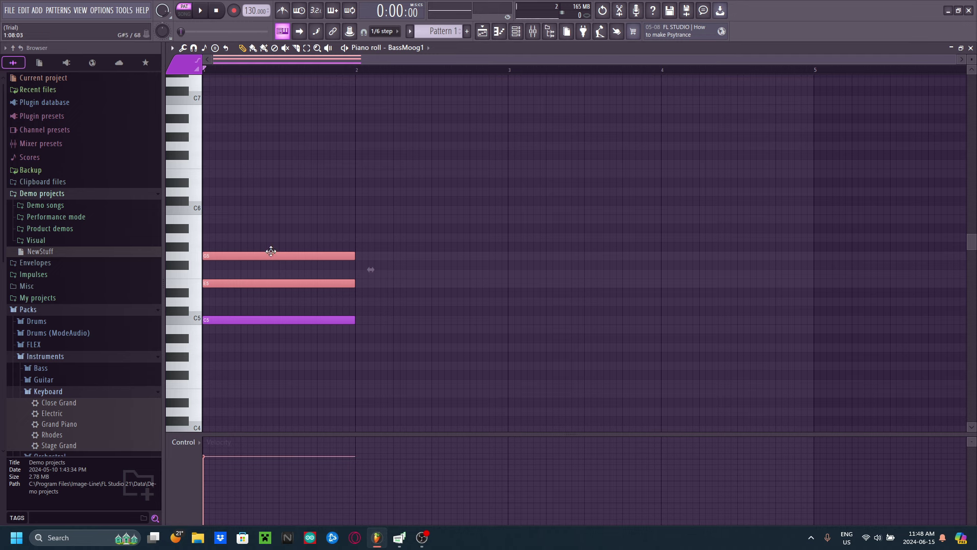
click(271, 250)
right_click(271, 249)
drag(267, 234, 266, 292)
mouse_move(271, 257)
mouse_down()
mouse_move(271, 247)
mouse_move(260, 255)
mouse_up()
key(space)
key(space)
- Duplicate the whole chord into bar 2, raise the copy's upper two notes one semitone to F5 and G#5, and play it
key(ctrl+a)
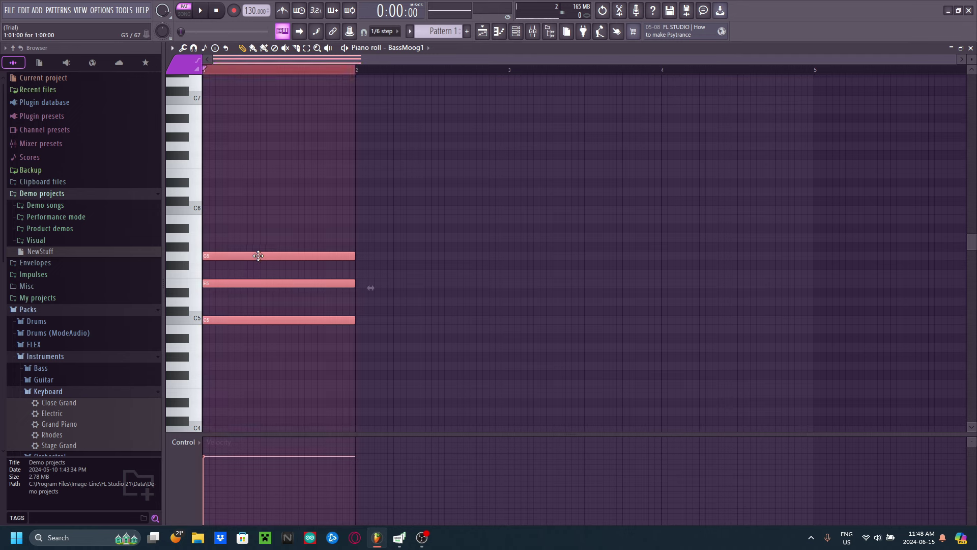
key(ctrl+b)
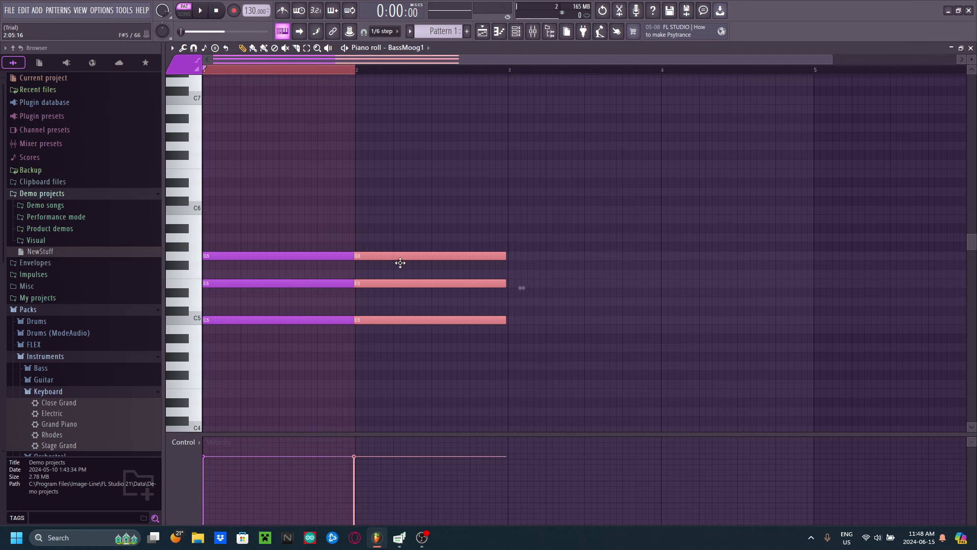
mouse_move(399, 234)
mouse_down()
mouse_move(402, 289)
mouse_move(393, 246)
mouse_up()
key(space)
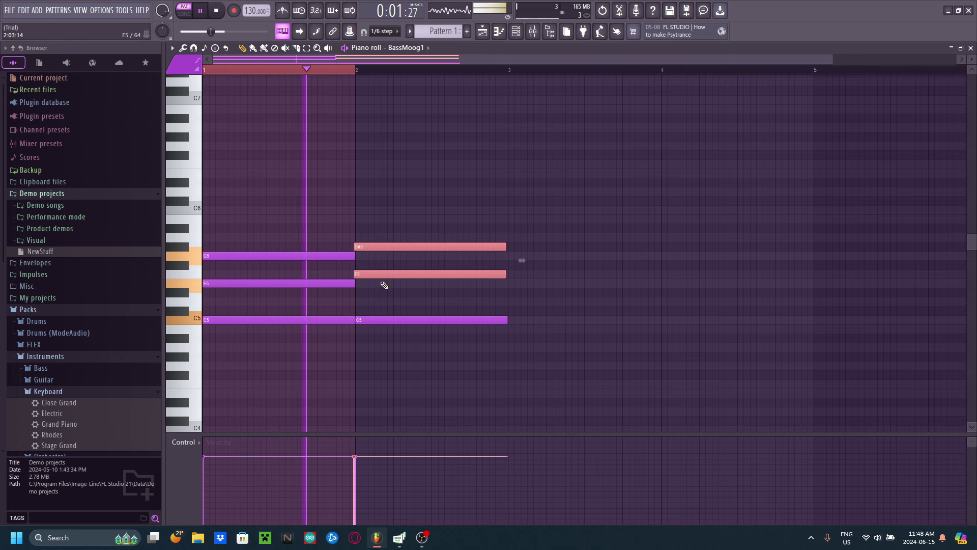
key(space)
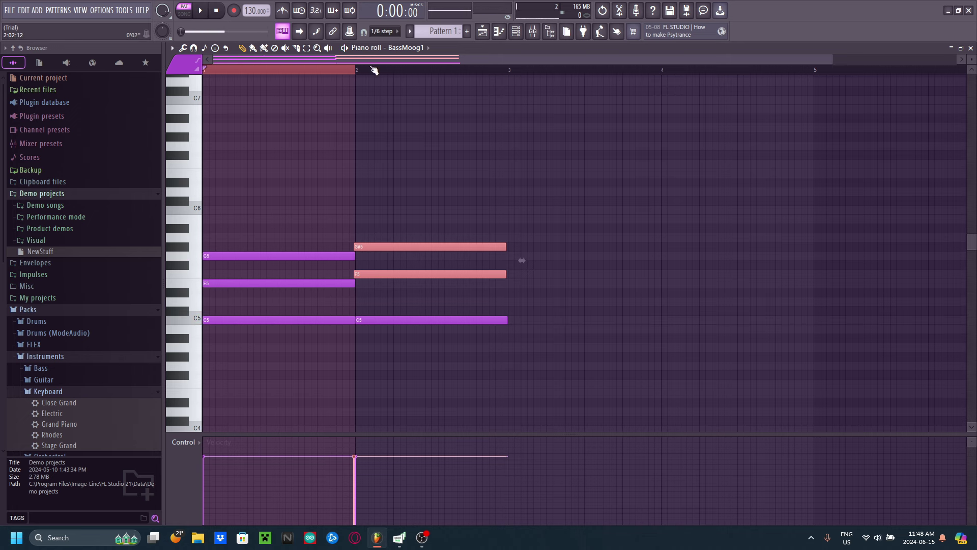
- Select the time range over bars 1 and 2 and play the two-chord sequence
drag(374, 71, 481, 76)
key(space)
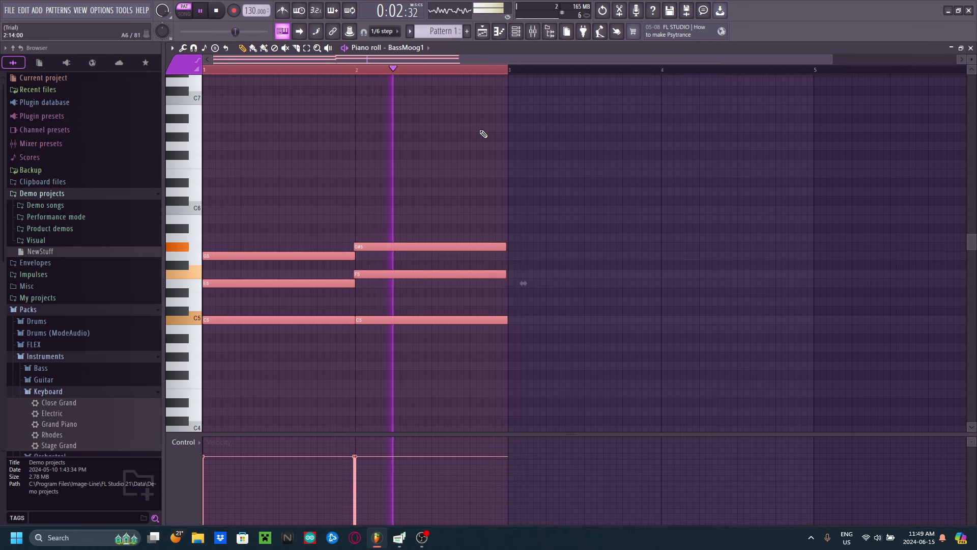
key(space)
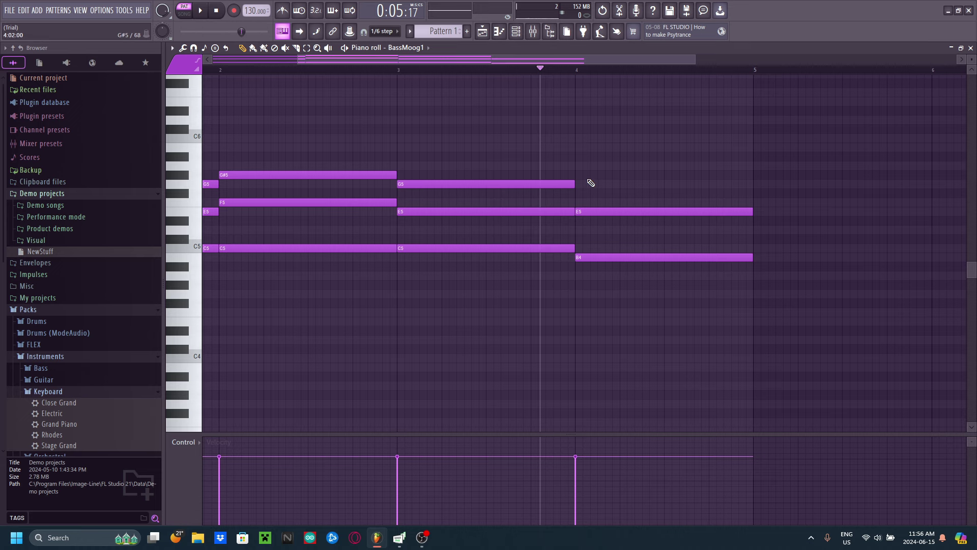
- Play the progression from bar 2 and add a one-bar F#5 note to the chord in bar 4
drag(542, 67, 338, 100)
key(space)
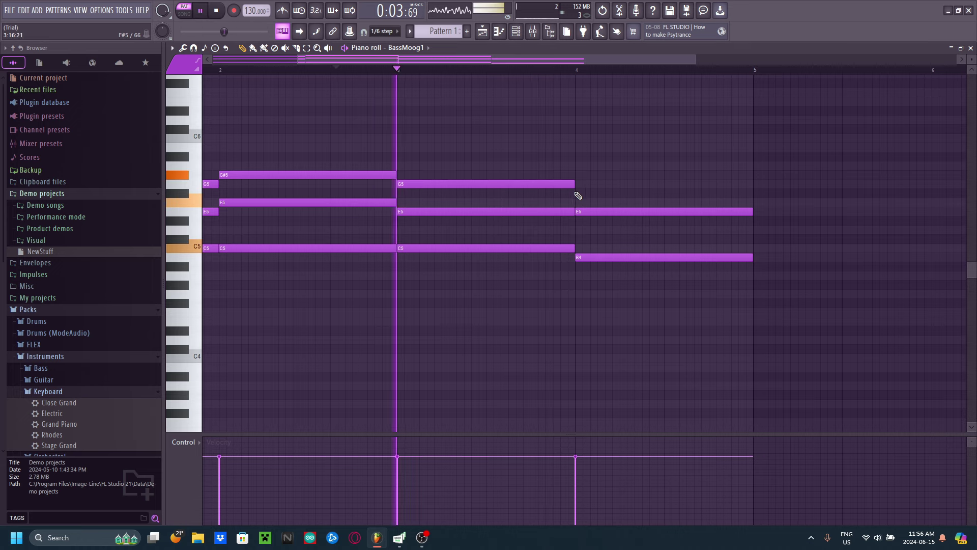
click(582, 194)
drag(618, 198, 613, 197)
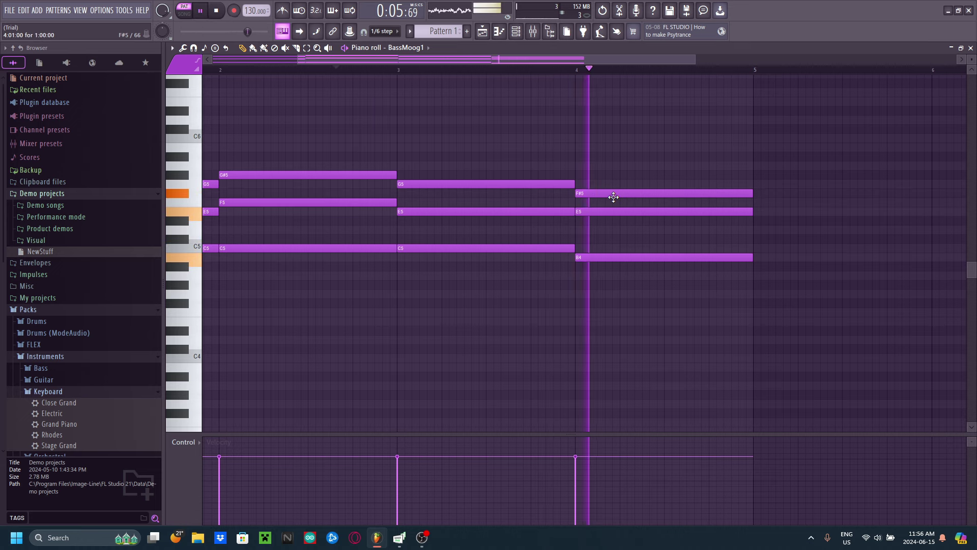
key(space)
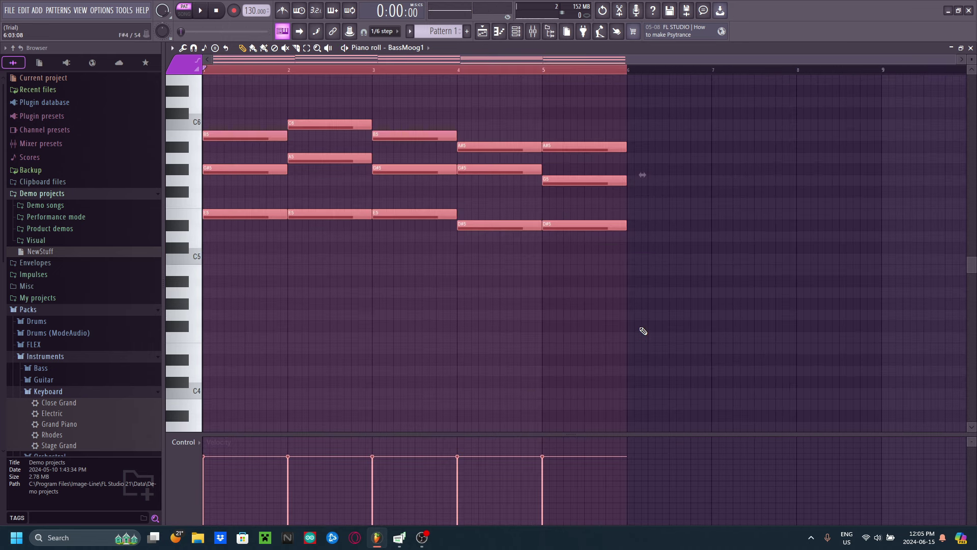
- Transpose the whole five-bar progression down three semitones, raise it back one semitone, and play it
key(Down)
key(Down)
key(Down)
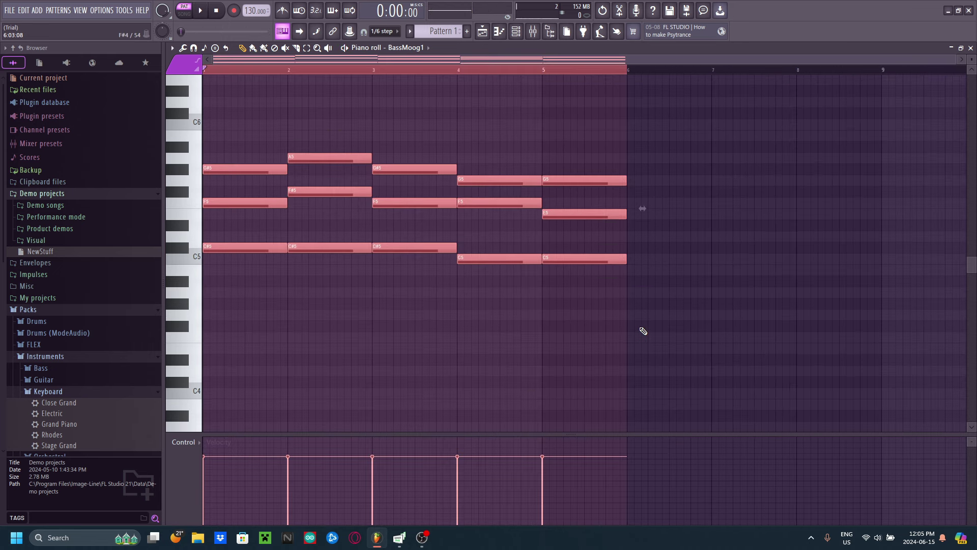
key(Up)
key(space)
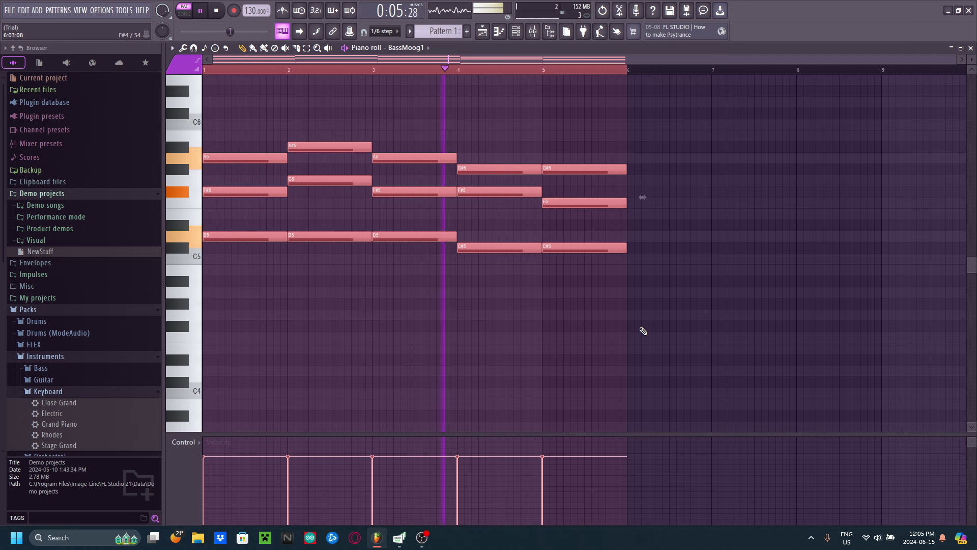
key(space)
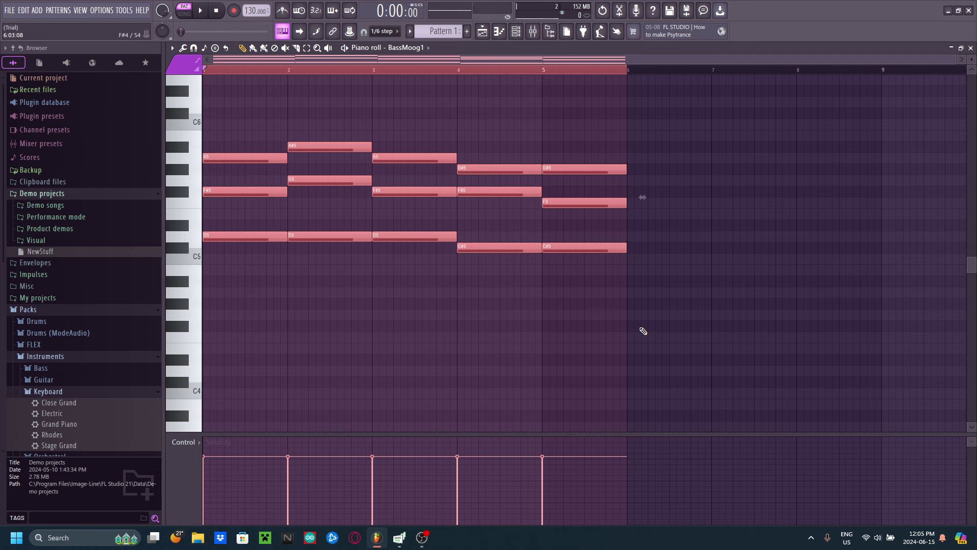
- Transpose the five-bar progression down another three semitones and play it back
key(Down)
key(Down)
key(Down)
key(space)
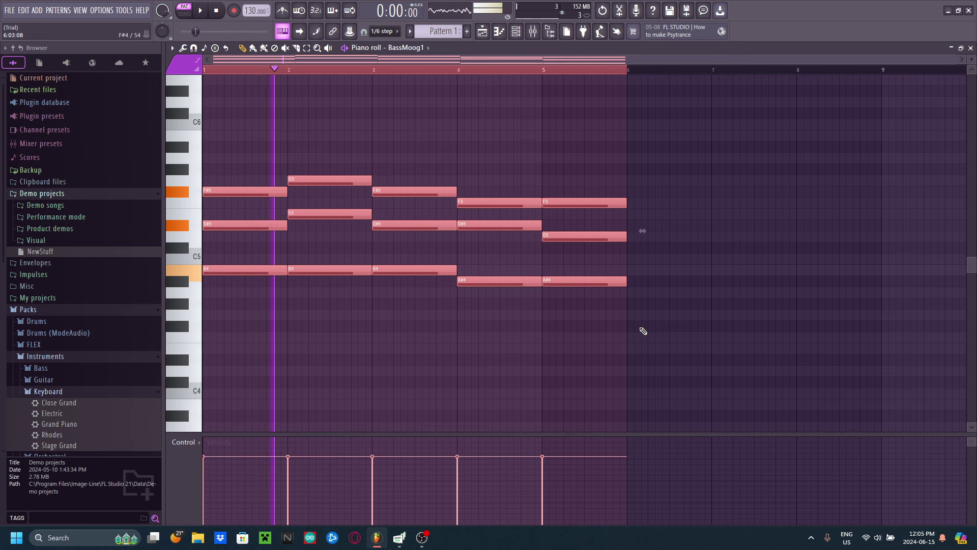
key(space)
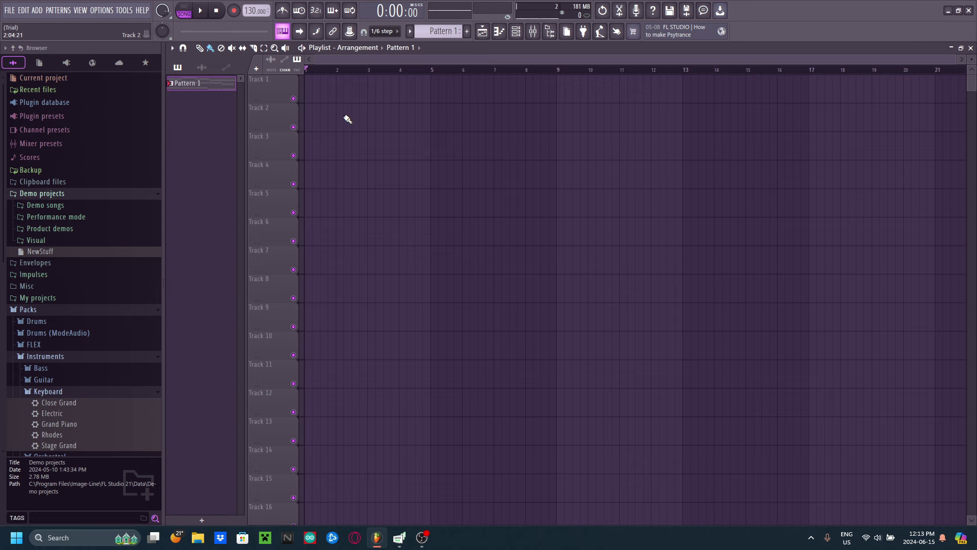
- Place a Pattern 1 clip in bar 1 of Track 1 in the playlist and play it
click(316, 99)
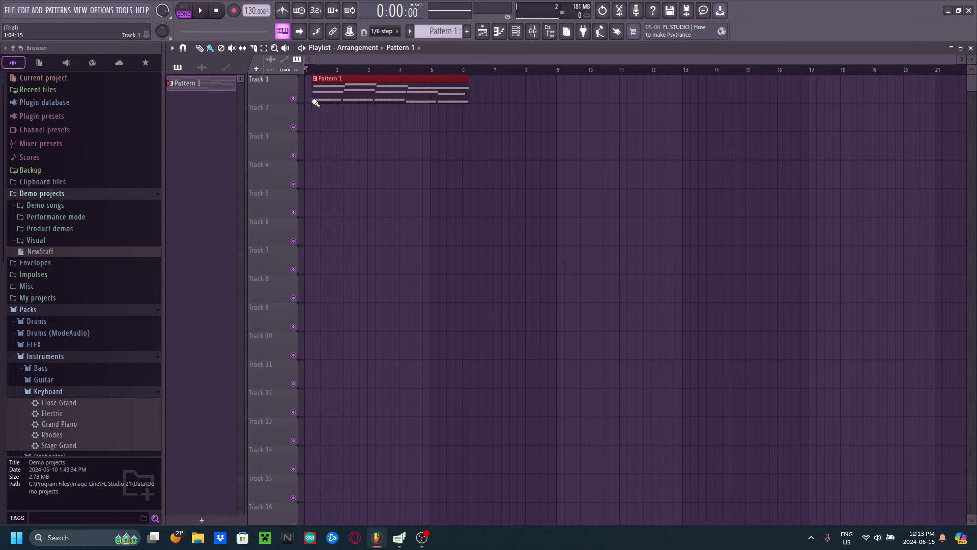
key(space)
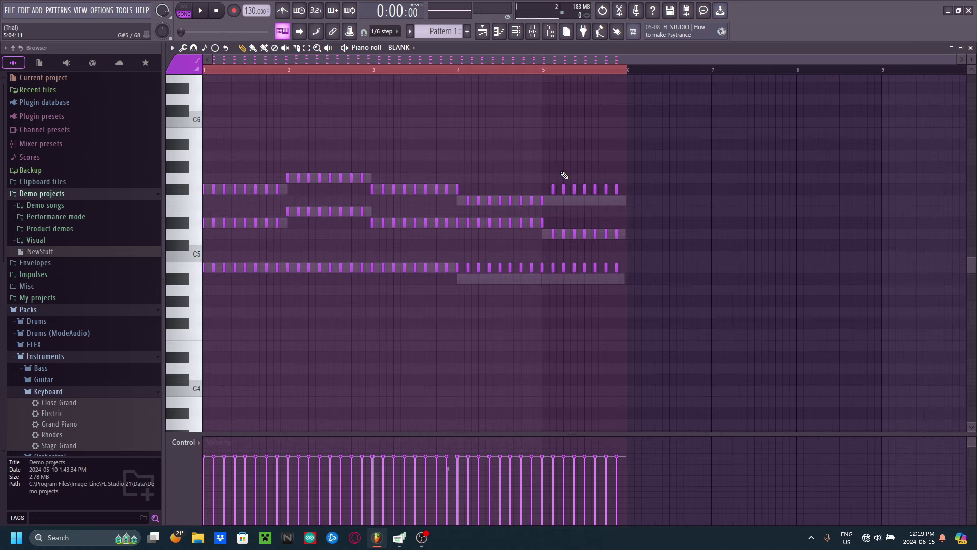
- Lower the upper row of short notes in bar 5 one semitone to F5 and play the pattern
drag(547, 178, 631, 206)
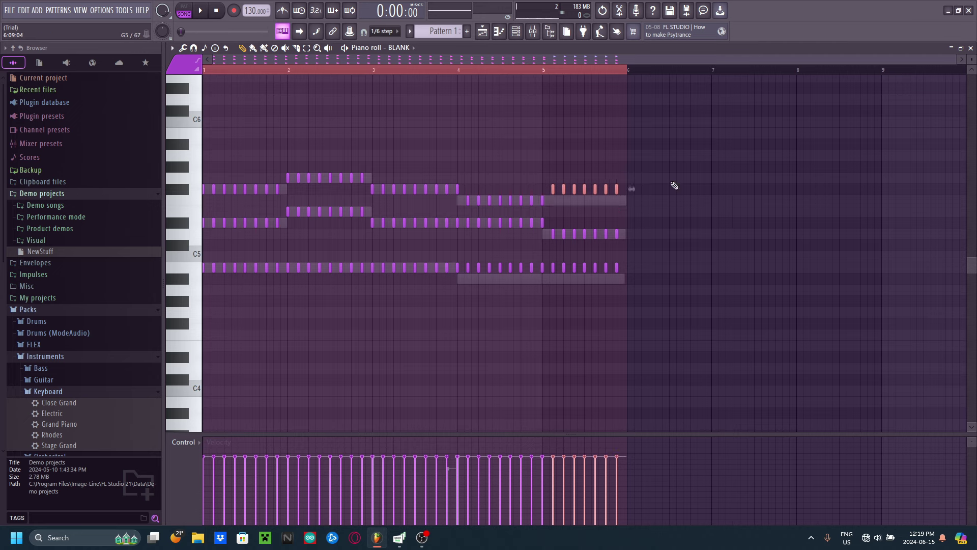
key(Down)
key(space)
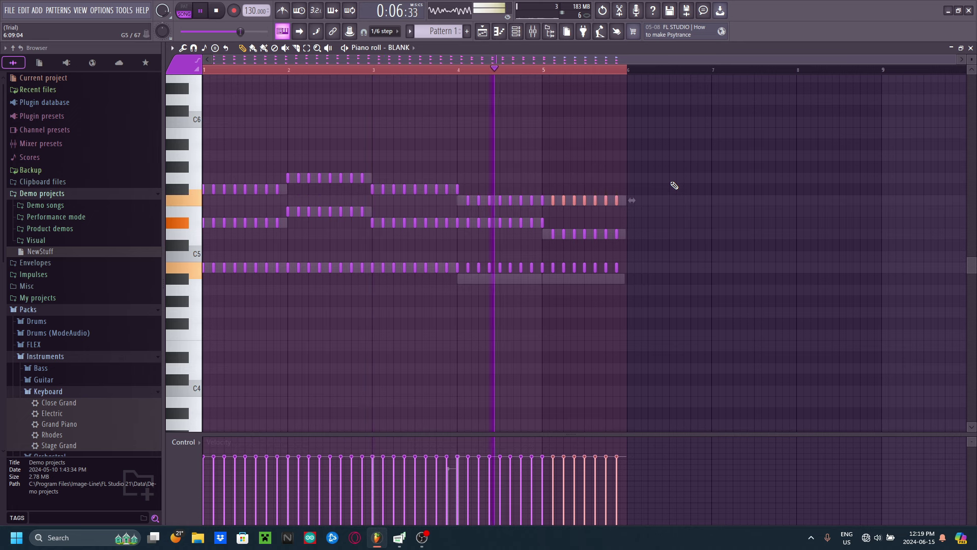
key(space)
- Lower the lowest row of short notes in bars 4 and 5 one semitone to A#4 and play the pattern
drag(462, 254, 618, 305)
key(Down)
key(space)
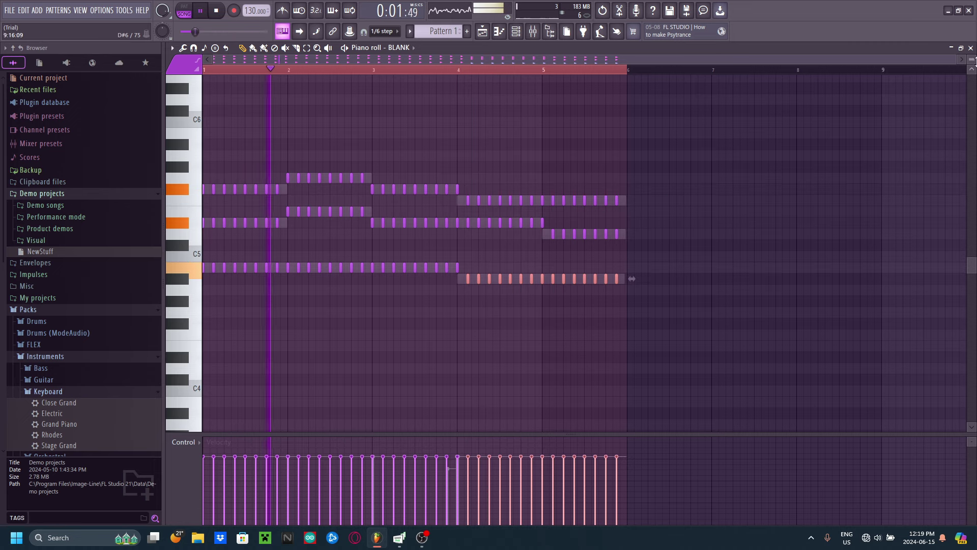
key(space)
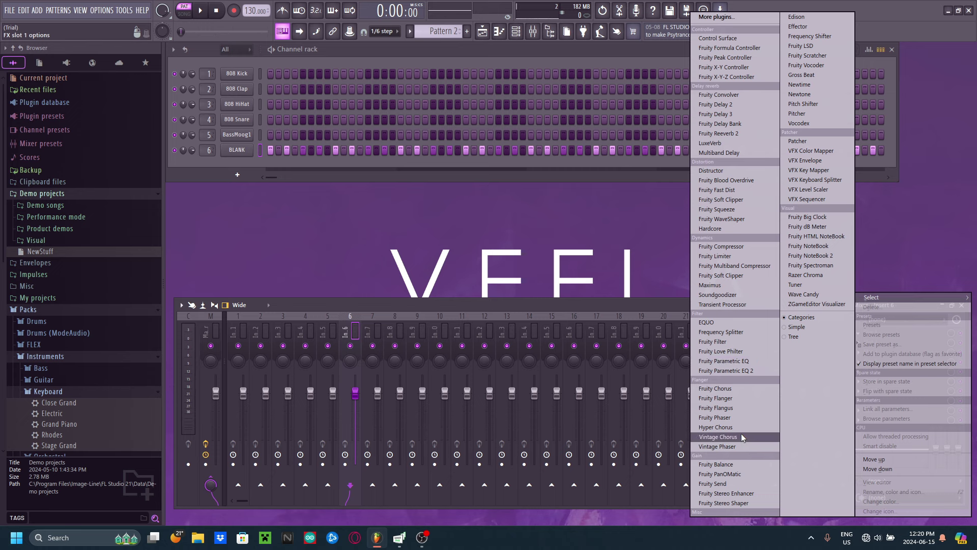
- Load Soundgoodizer in the first effect slot of mixer Insert 6, play the pattern, and close the plugin window
click(743, 295)
key(space)
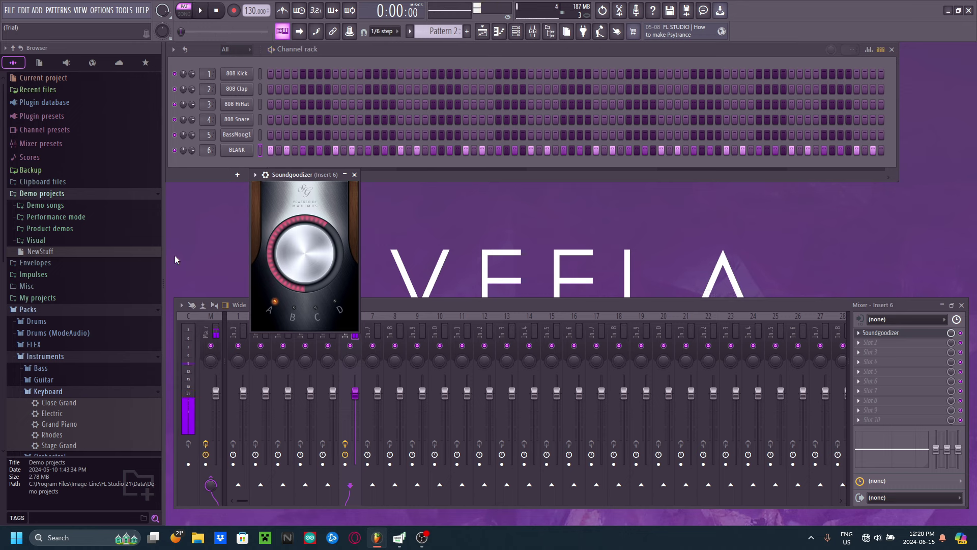
key(space)
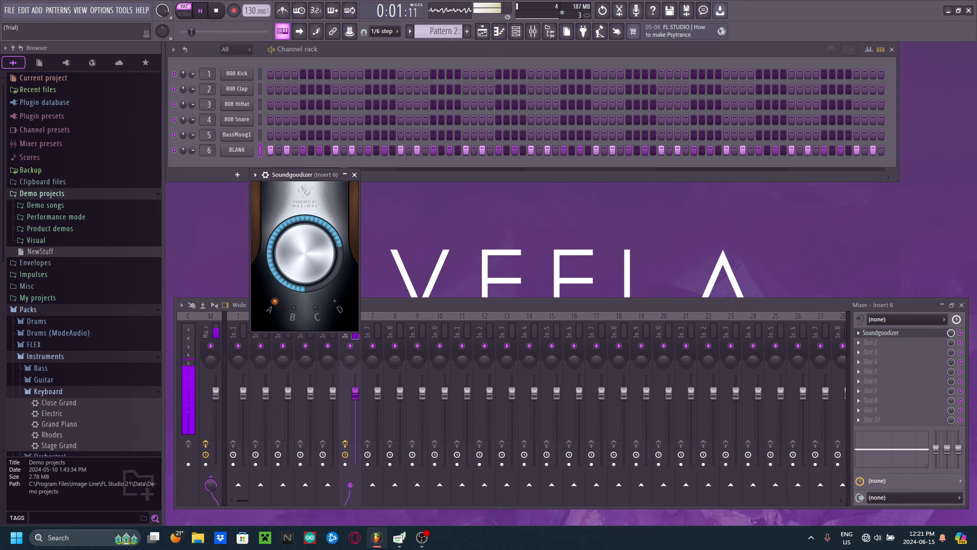
click(355, 175)
- Load Fruity Convolver in the second effect slot of Insert 6, check its presets, and close the plugin window
click(868, 342)
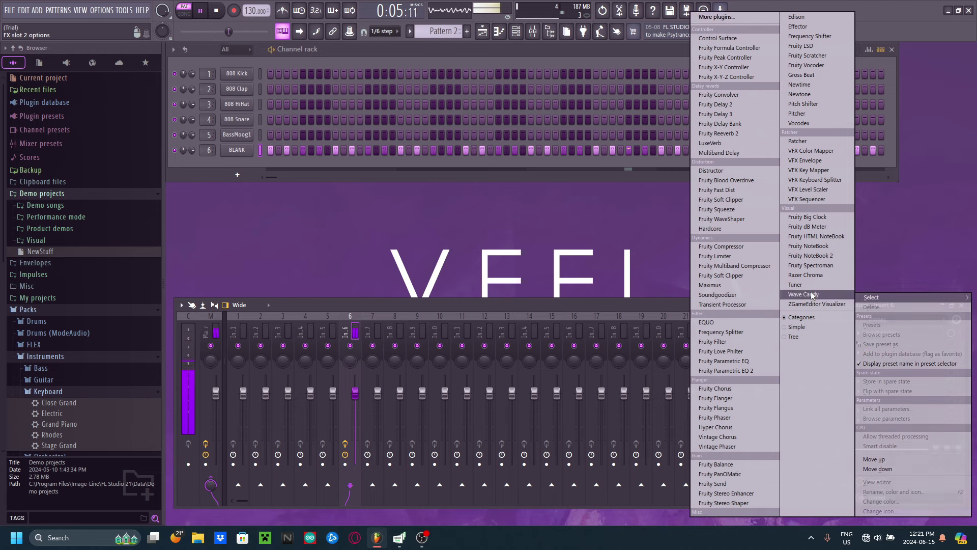
click(724, 96)
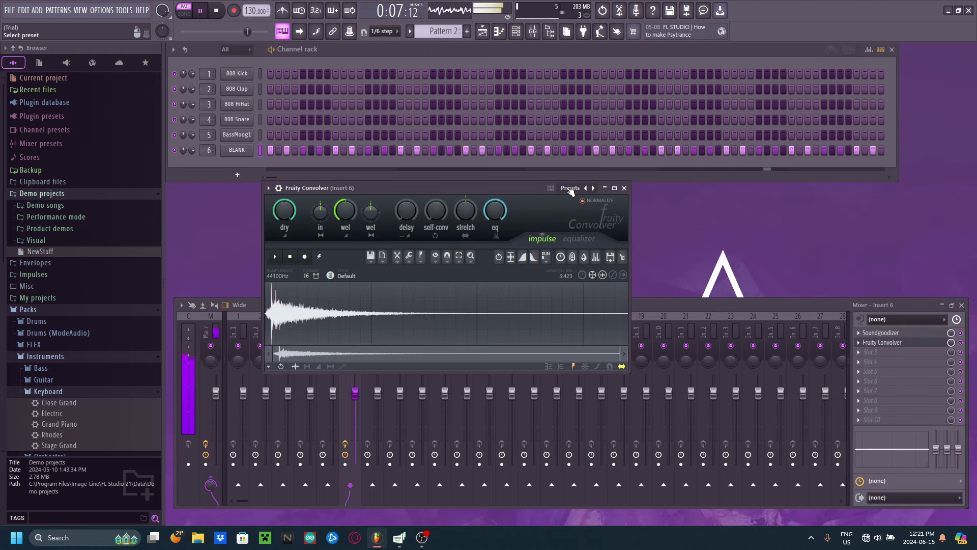
click(567, 188)
click(387, 188)
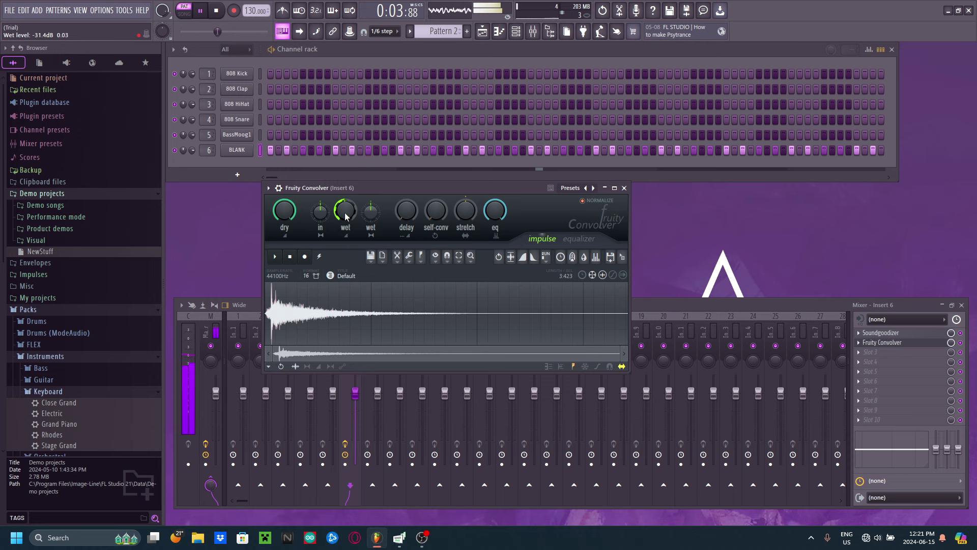
click(625, 187)
- Raise the Insert 6 volume fader slightly, close the mixer, and stop playback
drag(703, 306, 711, 218)
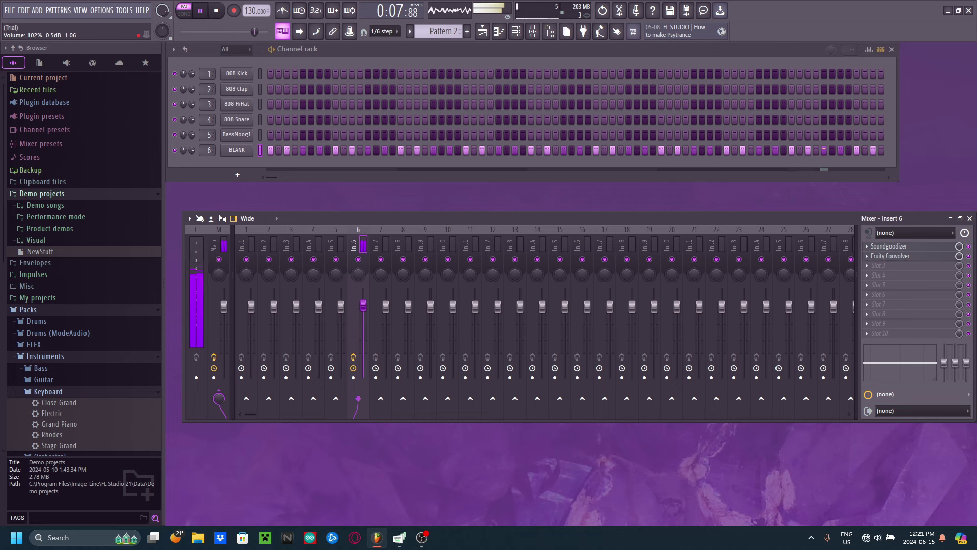
drag(364, 304, 364, 302)
drag(451, 219, 401, 214)
click(923, 216)
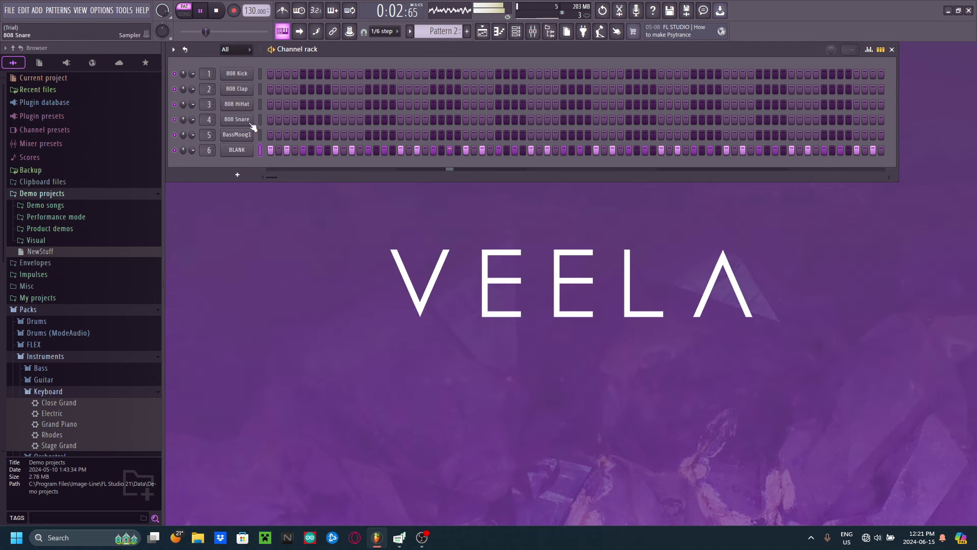
key(space)
scroll(443, 34, up, 1)
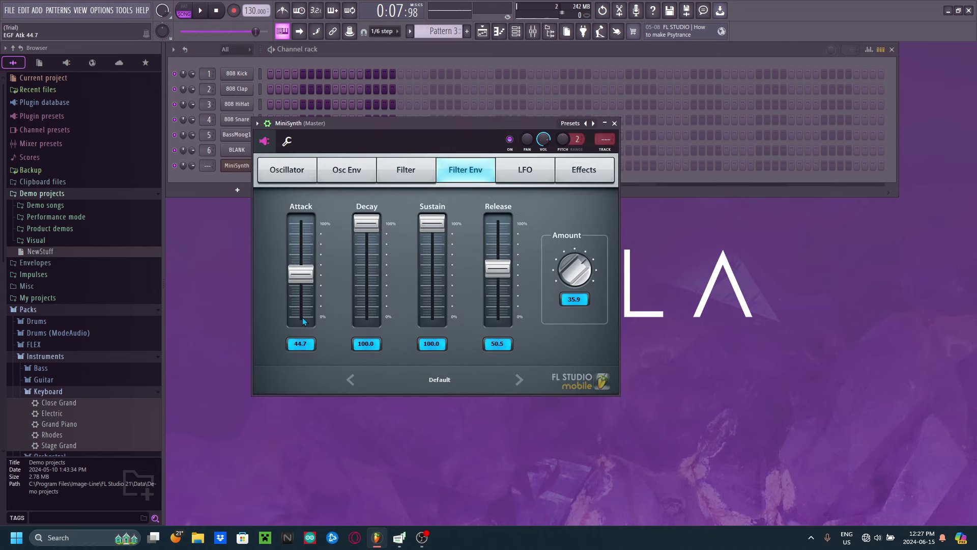
- Set the MiniSynth filter envelope attack to 0.0 and close the synth window
drag(300, 274, 300, 315)
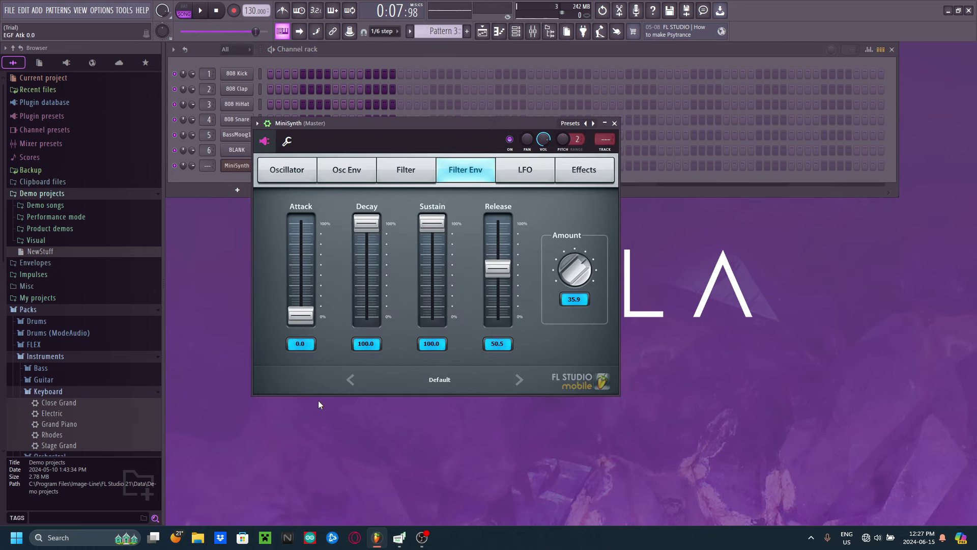
click(614, 123)
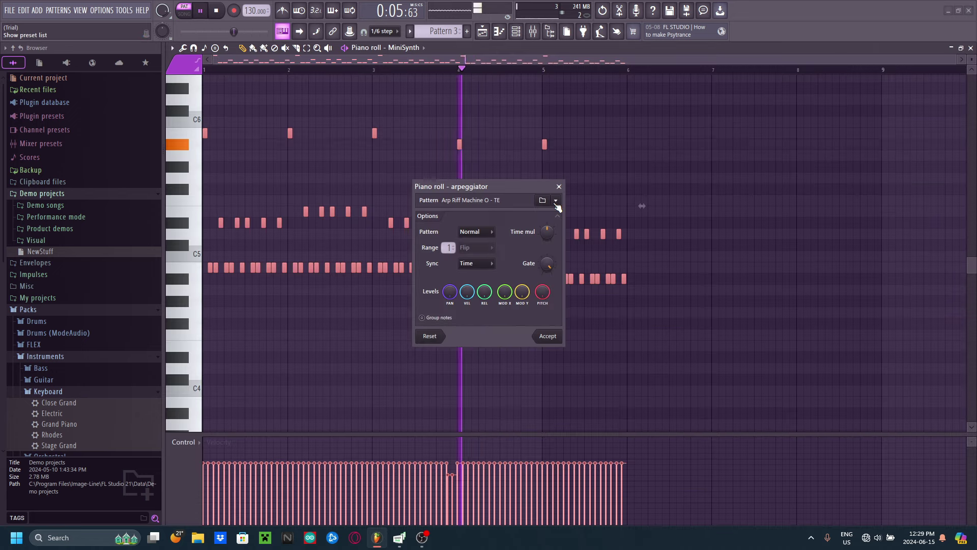
- Try the Arp Riff Machine P - TE pattern in the piano roll arpeggiator
click(543, 201)
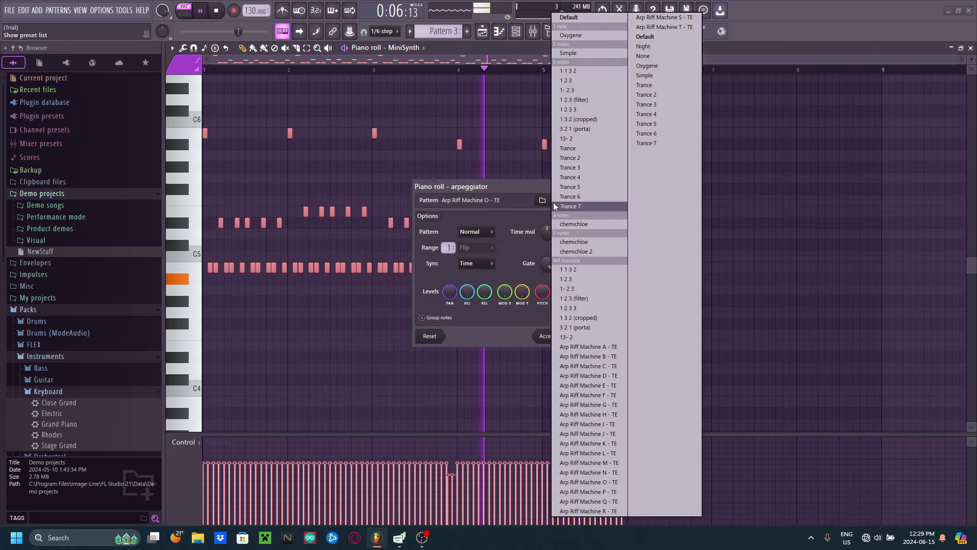
click(595, 492)
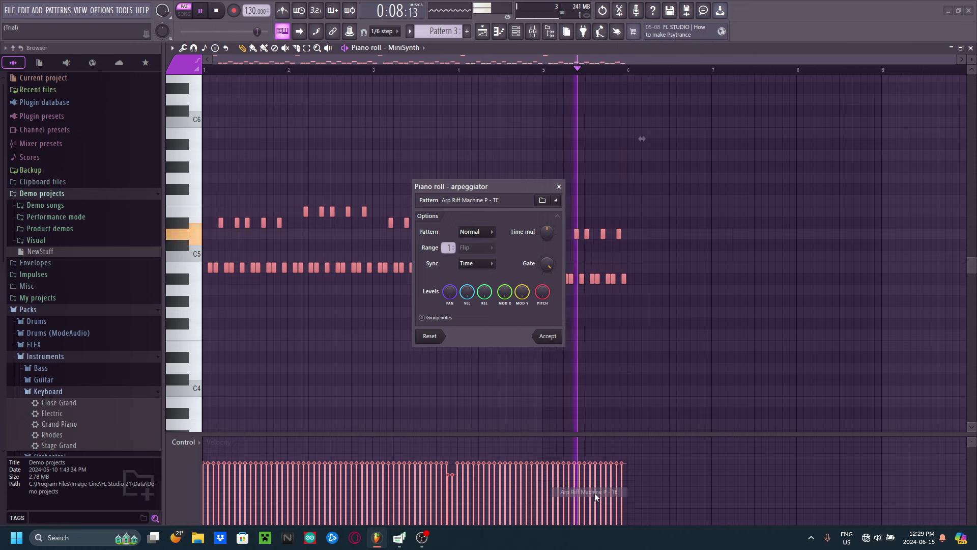
mouse_move(499, 189)
mouse_down()
mouse_move(543, 225)
mouse_move(497, 177)
mouse_up()
- Apply the Arp Riff Machine O - TE arpeggio to the MiniSynth notes, stop playback, and close the piano roll
click(557, 189)
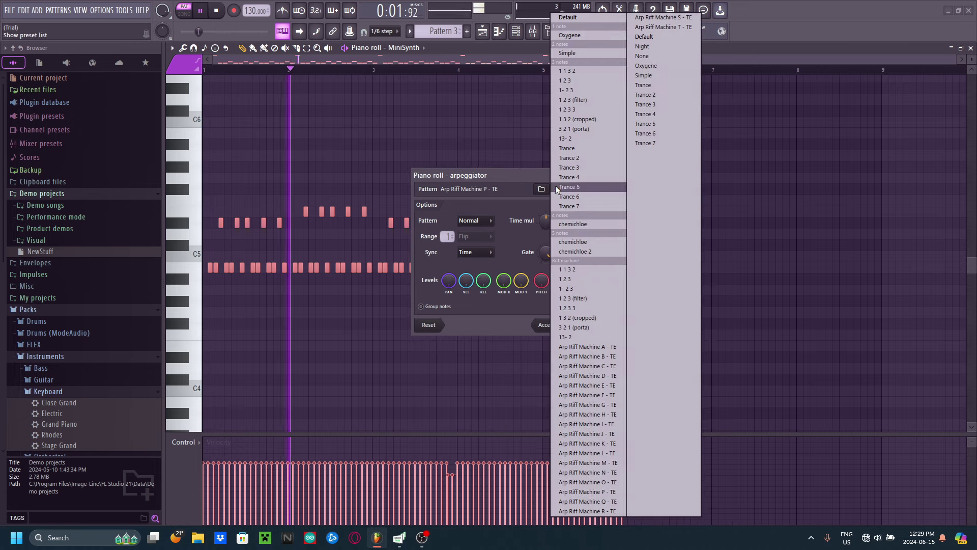
click(605, 480)
click(547, 325)
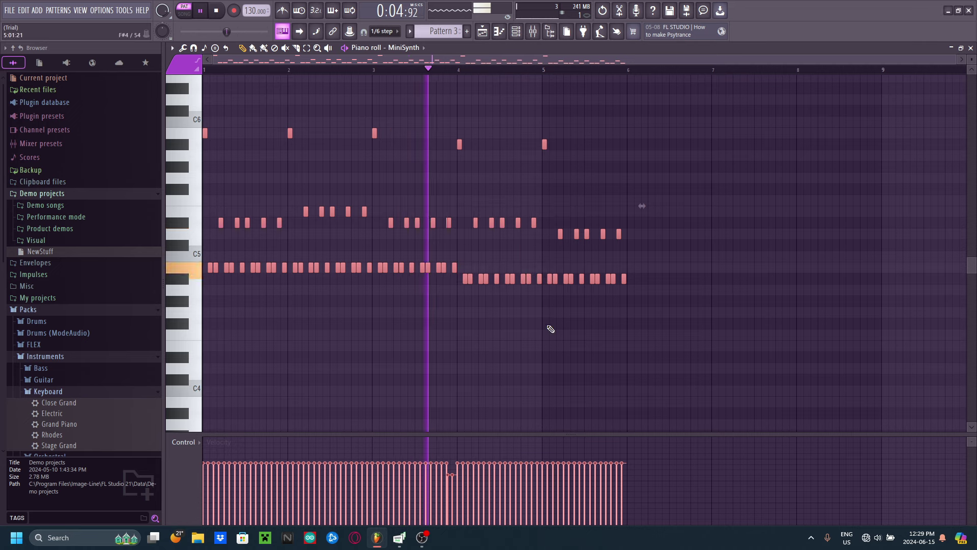
key(space)
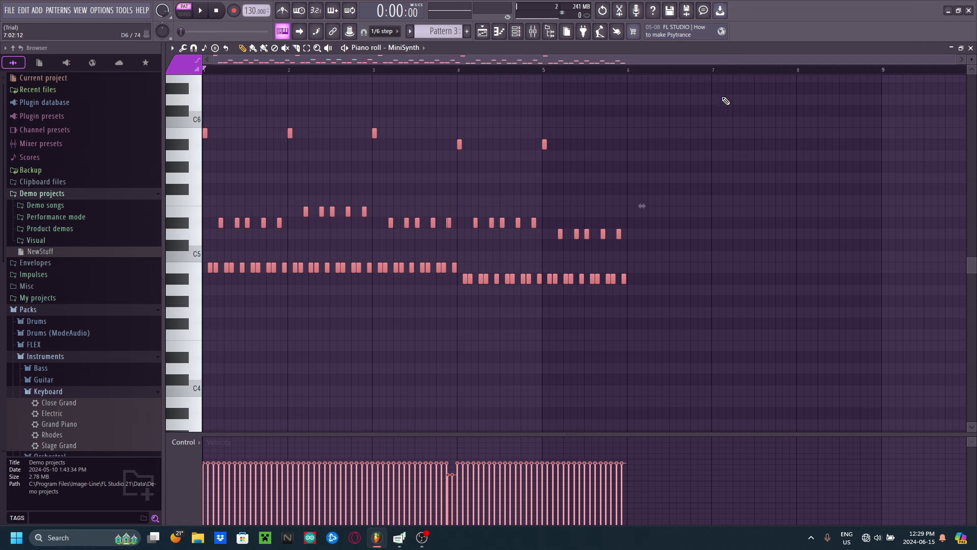
click(970, 48)
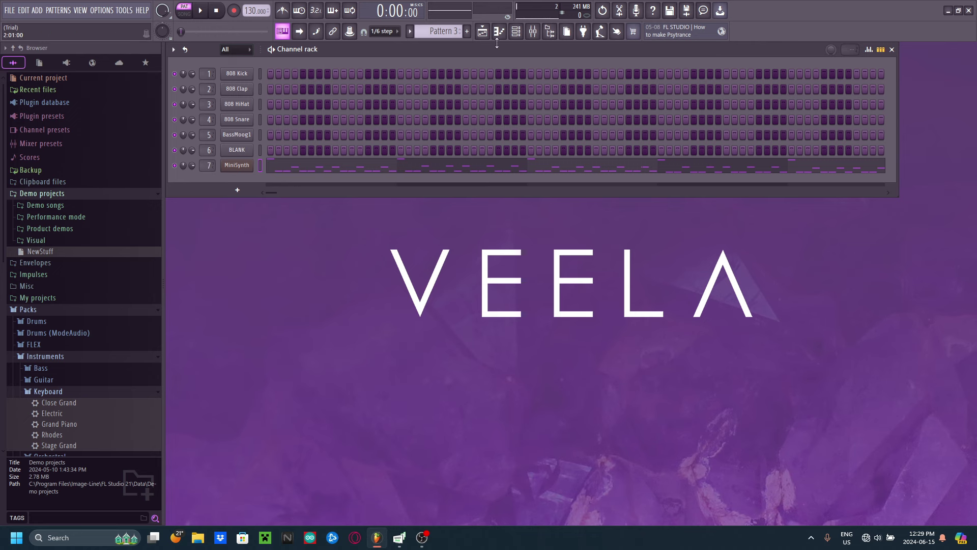
- Load Fruity Convolver in the first effect slot of mixer Insert 7, play the pattern, check the presets, and close the plugin window
click(533, 31)
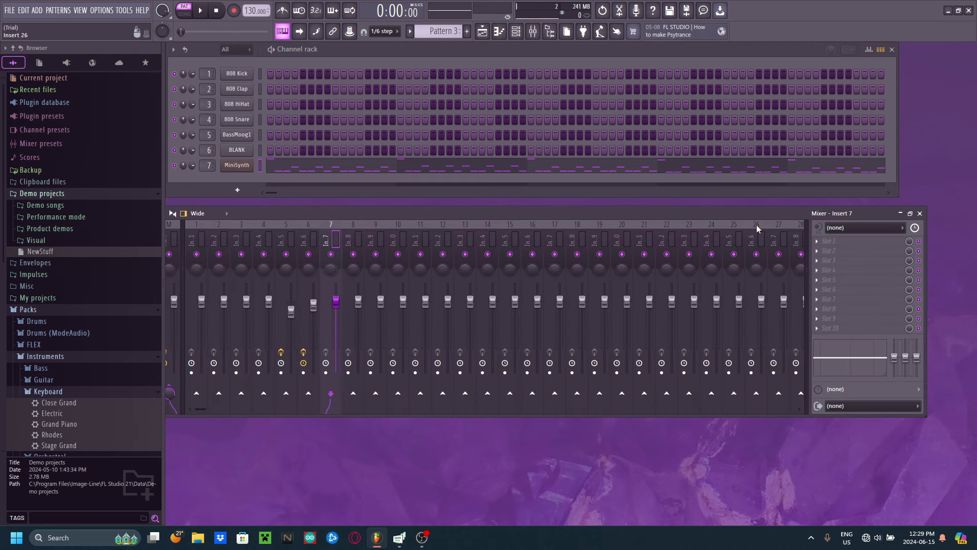
click(881, 249)
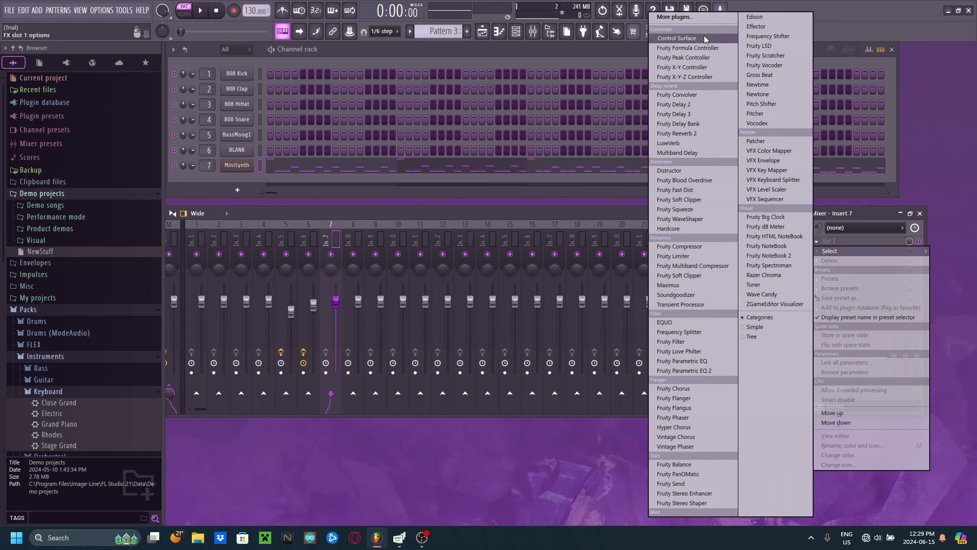
click(704, 95)
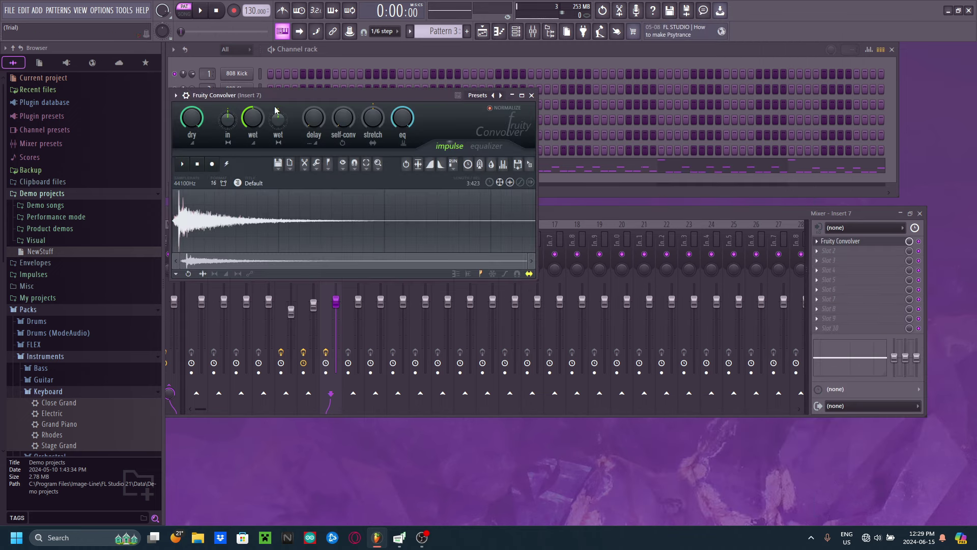
key(space)
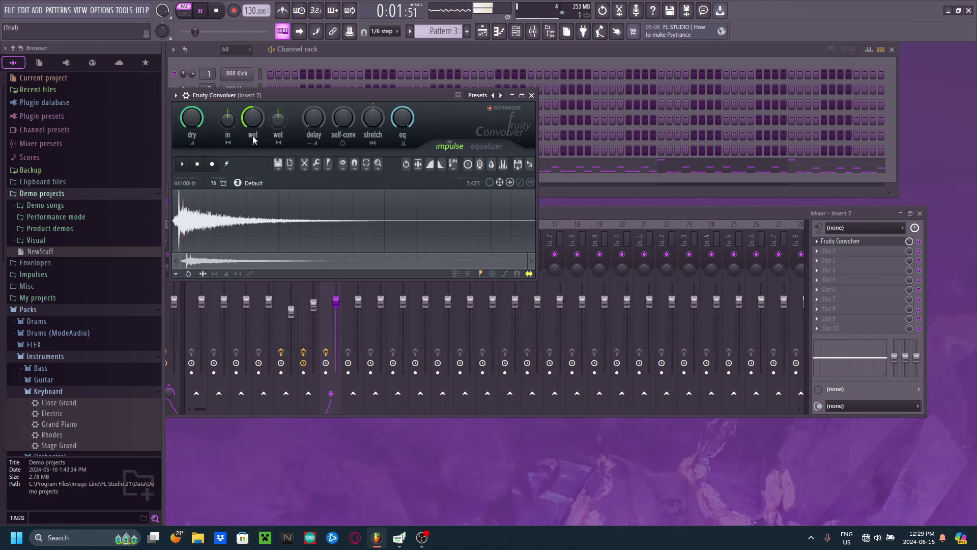
click(478, 95)
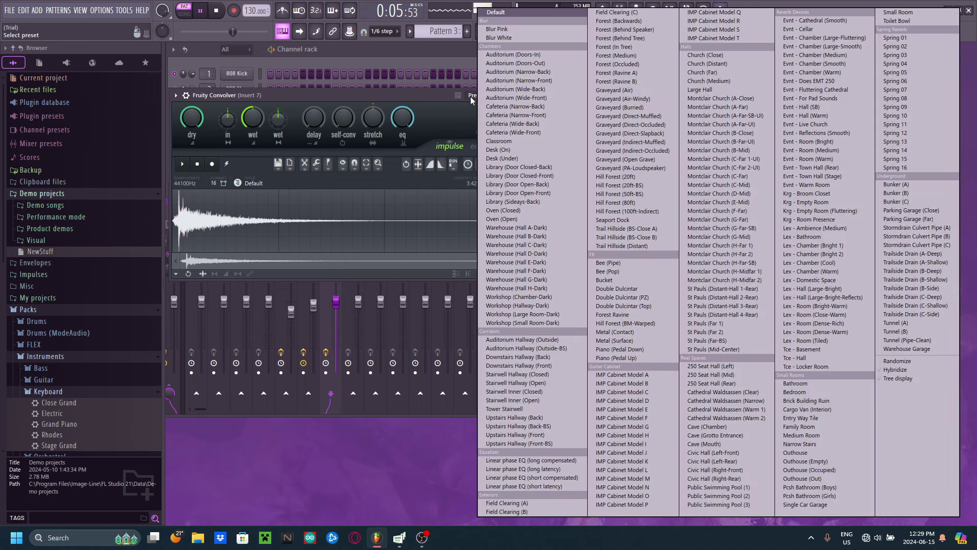
click(264, 121)
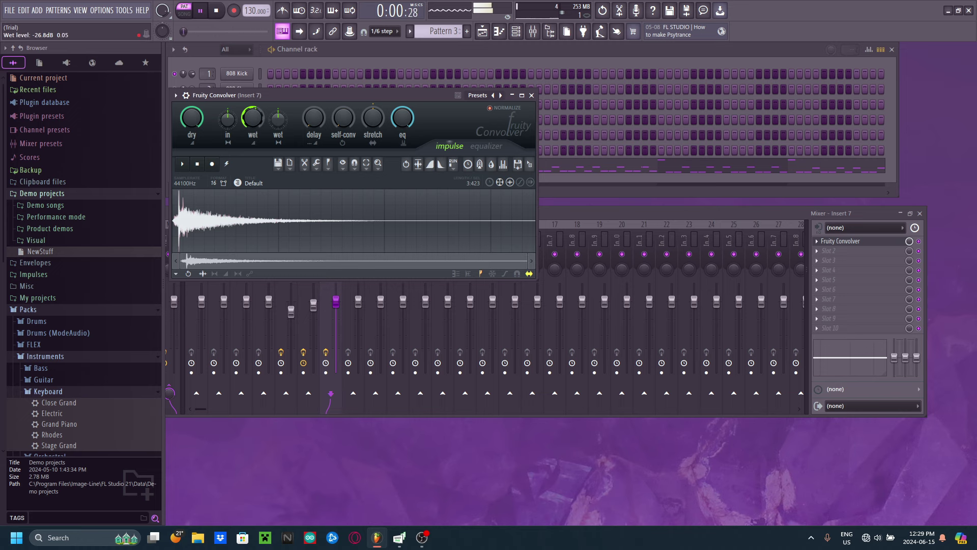
click(532, 95)
- Lower the Insert 7 volume fader slightly, close the mixer, and stop playback
click(860, 251)
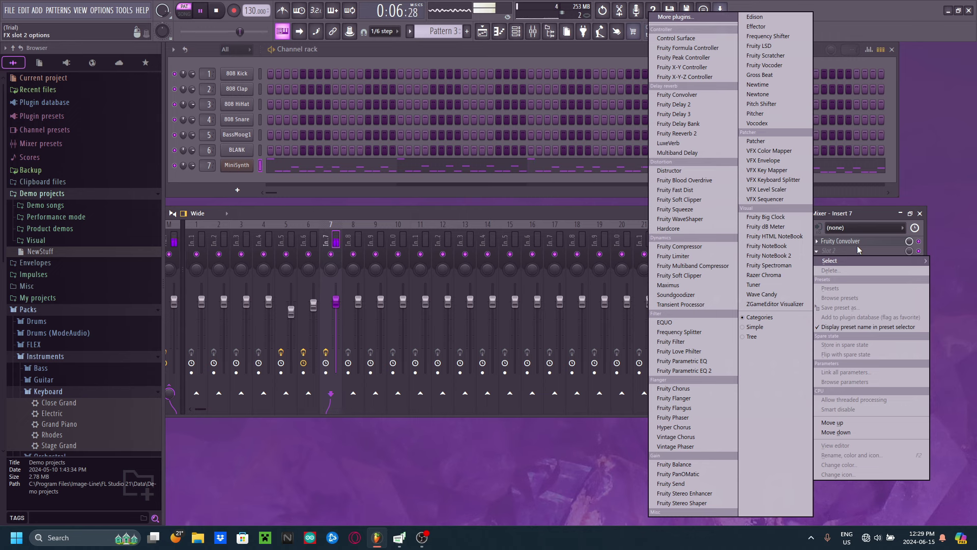
click(846, 243)
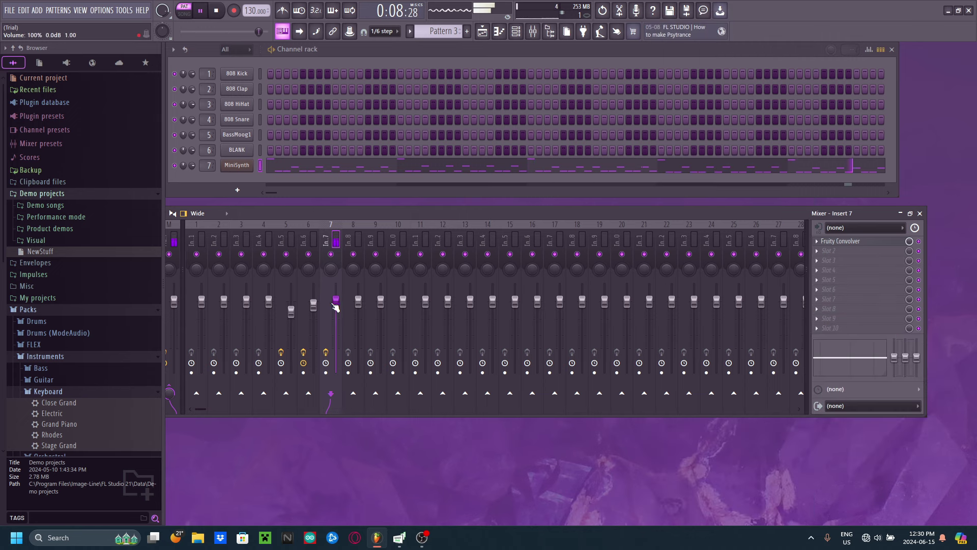
drag(336, 303, 336, 308)
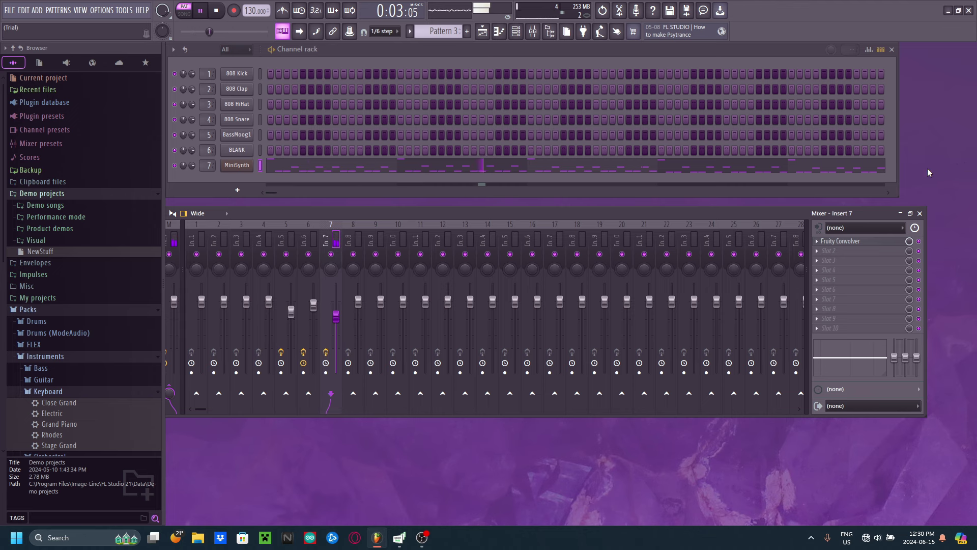
click(919, 213)
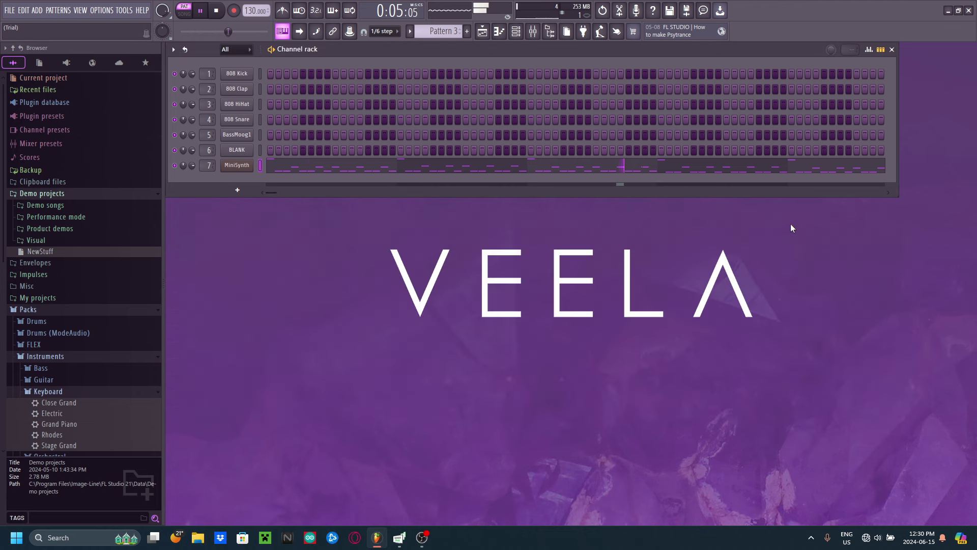
key(space)
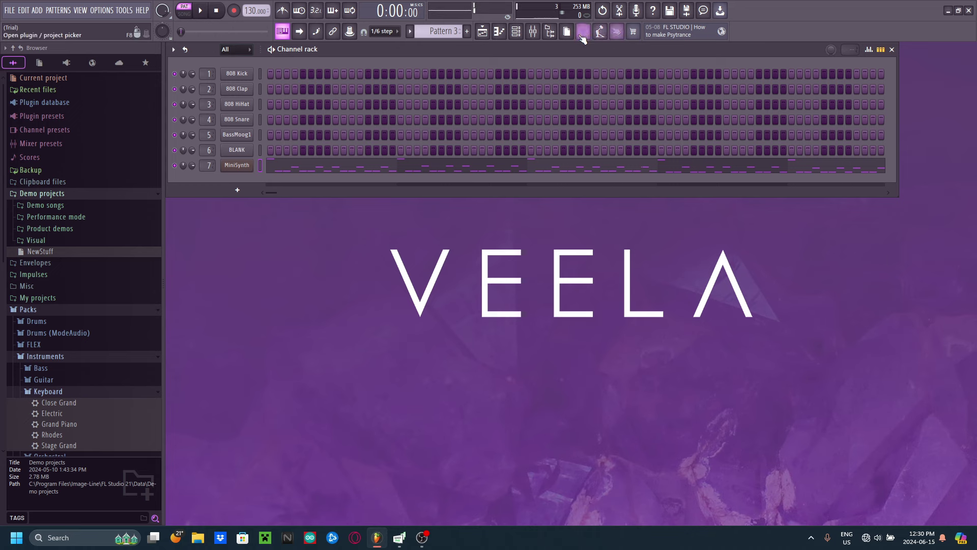
- Reduce the Fruity Convolver mix level on Insert 7 to about 78% during playback and close the mixer
click(534, 31)
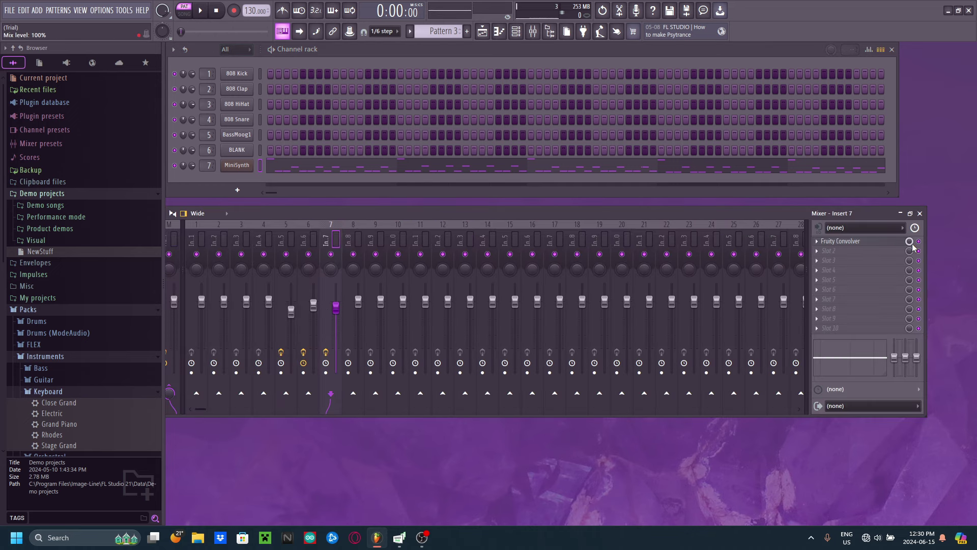
key(space)
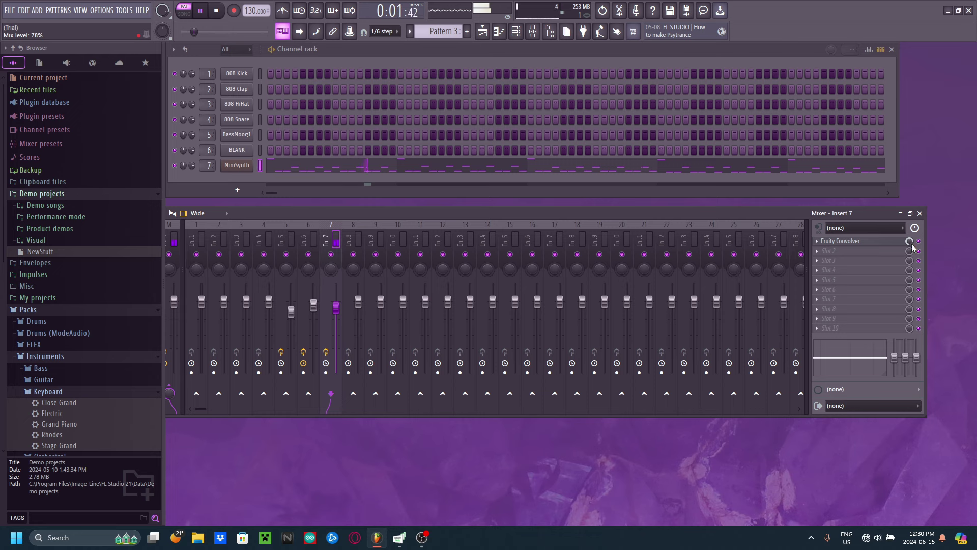
click(920, 213)
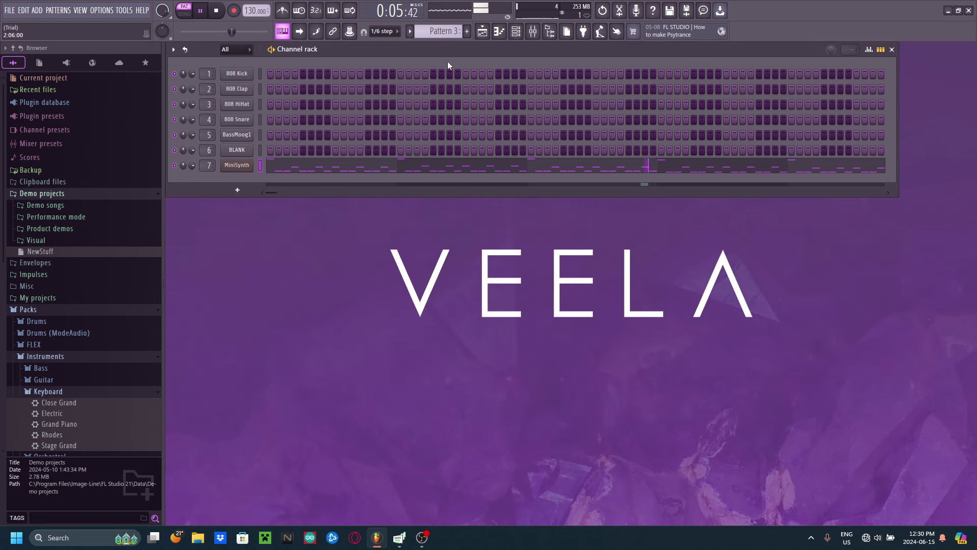
- Check the Fruity Convolver settings on Insert 7, close the plugin and mixer, and stop playback
click(533, 31)
click(874, 246)
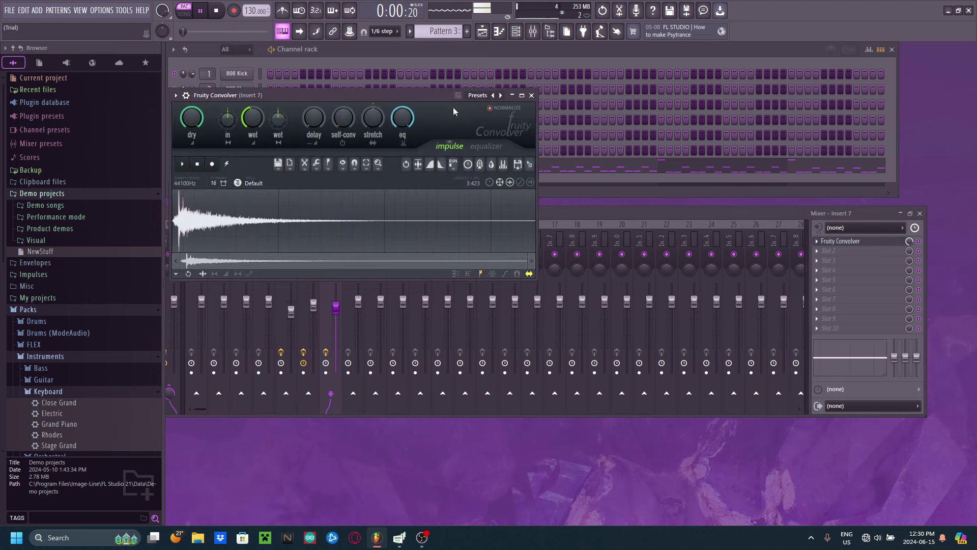
click(531, 95)
click(920, 214)
key(space)
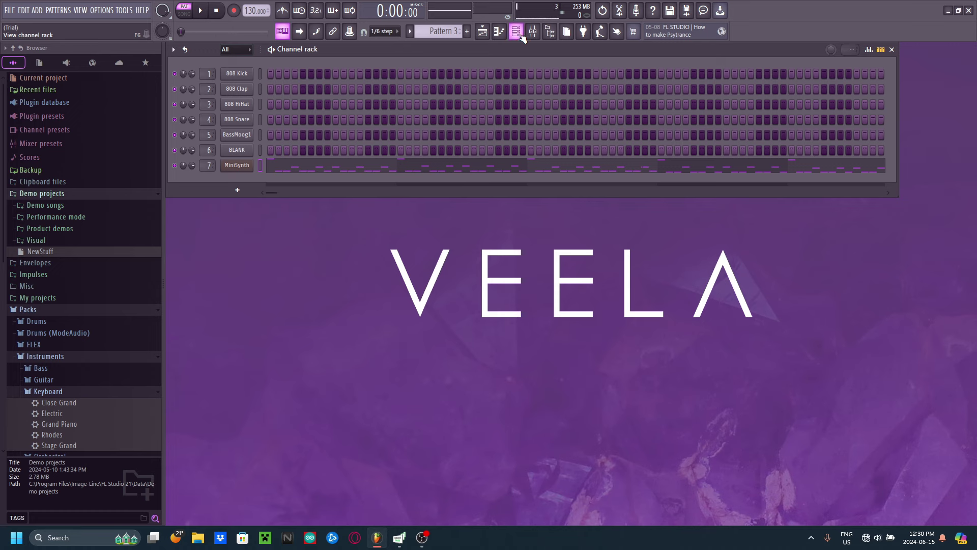
- Place Pattern 3 at bar 1 of Track 3 in the playlist and play the arrangement in song mode
click(482, 31)
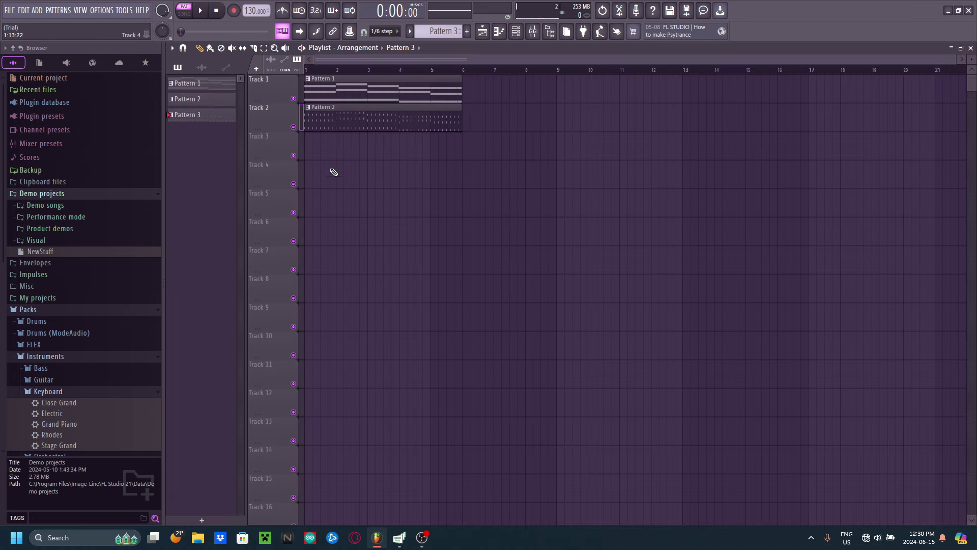
click(319, 148)
key(space)
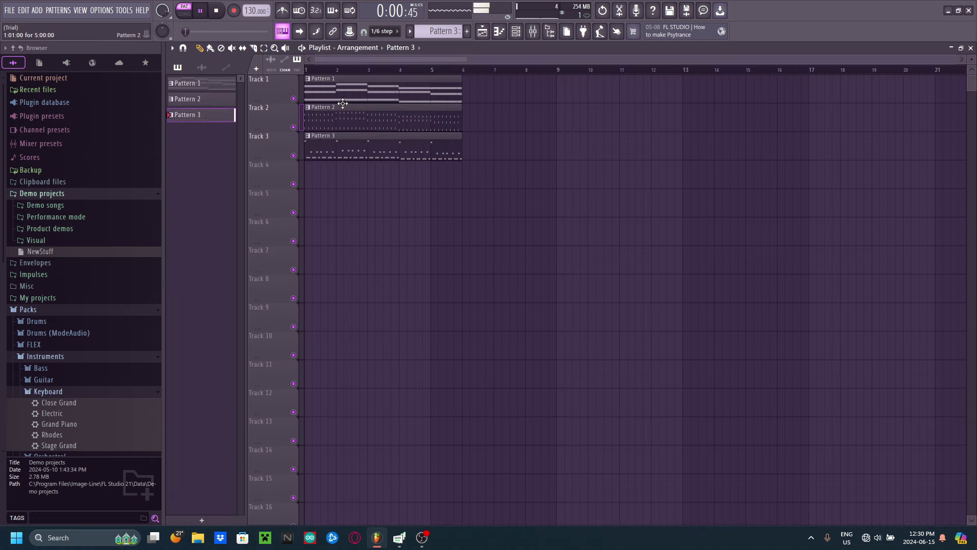
key(l)
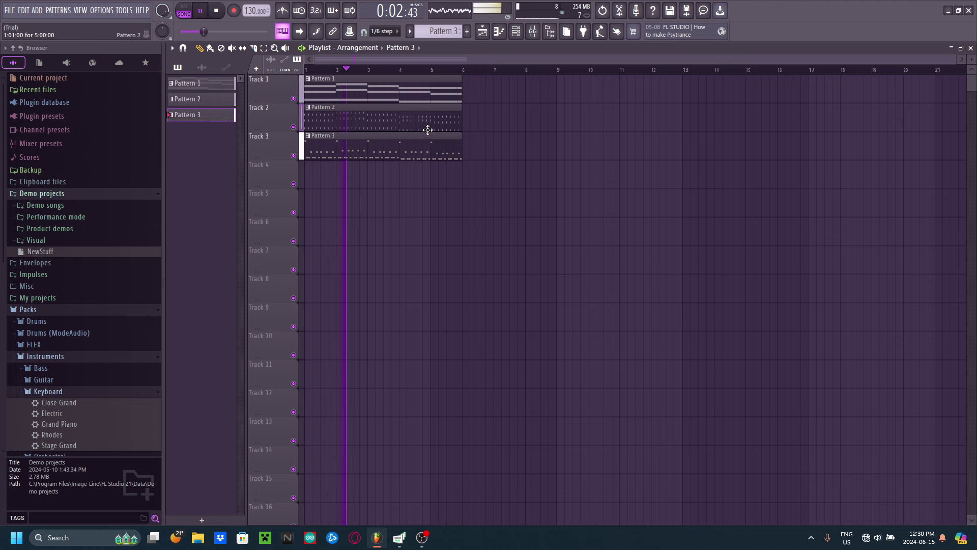
key(space)
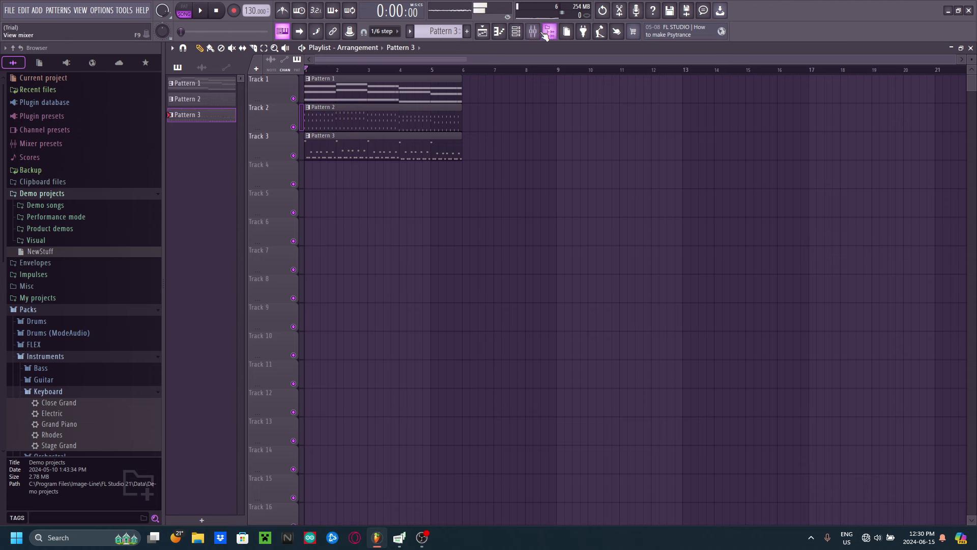
- Raise the Insert 7 volume to about 124% (5.4 dB) during song playback, close the mixer, and stop playback
click(547, 32)
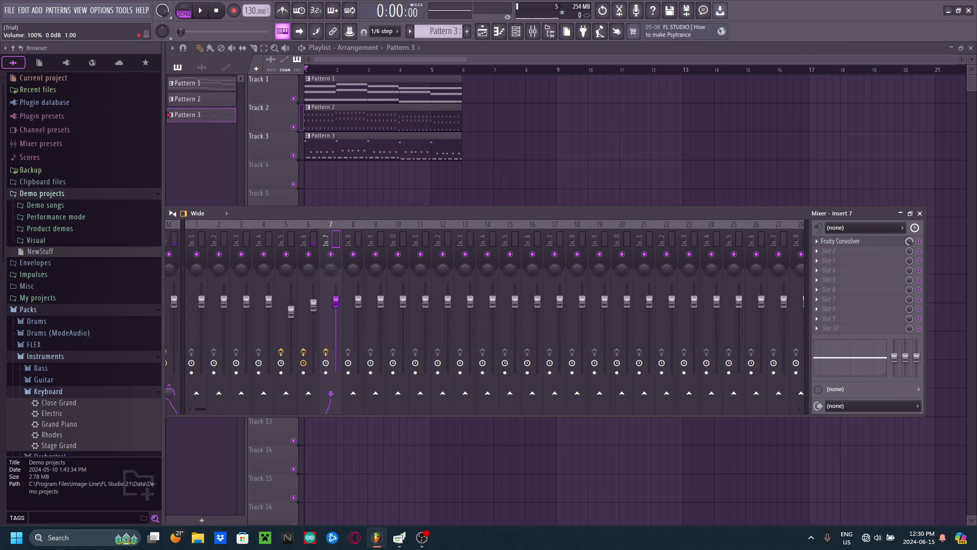
key(space)
drag(336, 301, 336, 281)
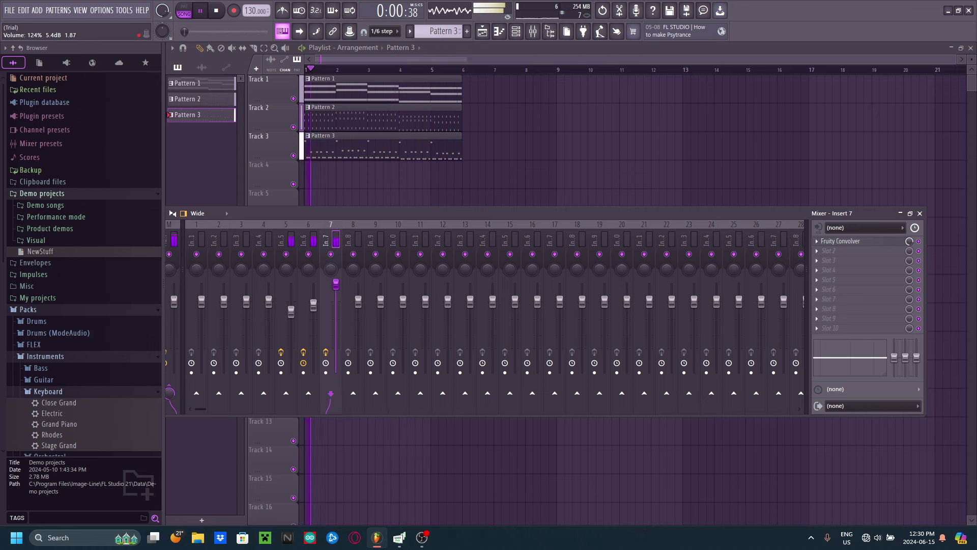
click(920, 214)
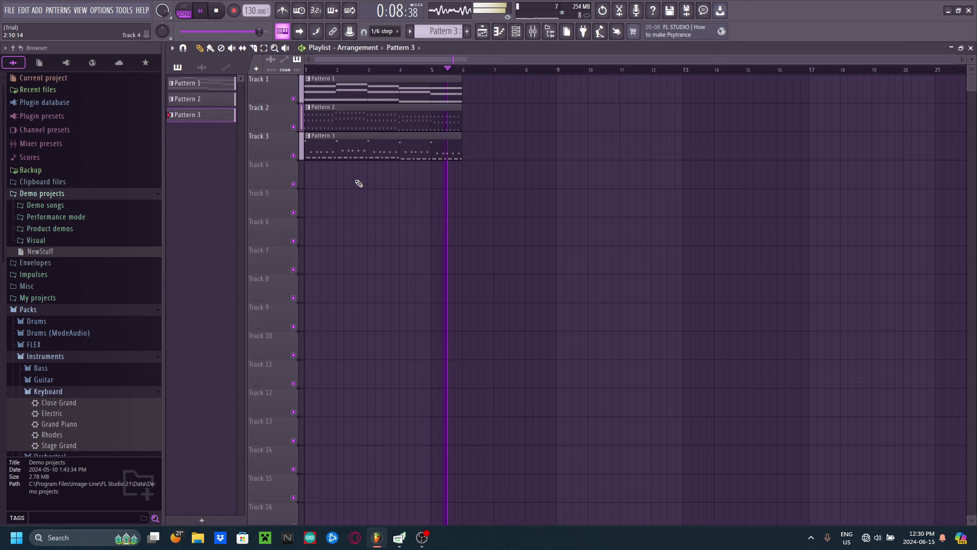
key(space)
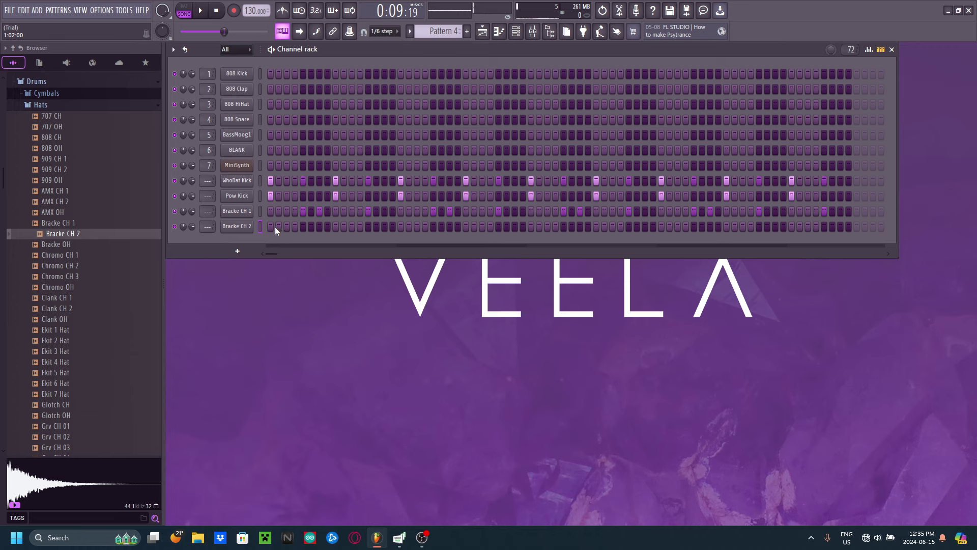
- Fill every fourth step of the Bracke CH 2 channel in Pattern 4 and listen to the result
right_click(237, 226)
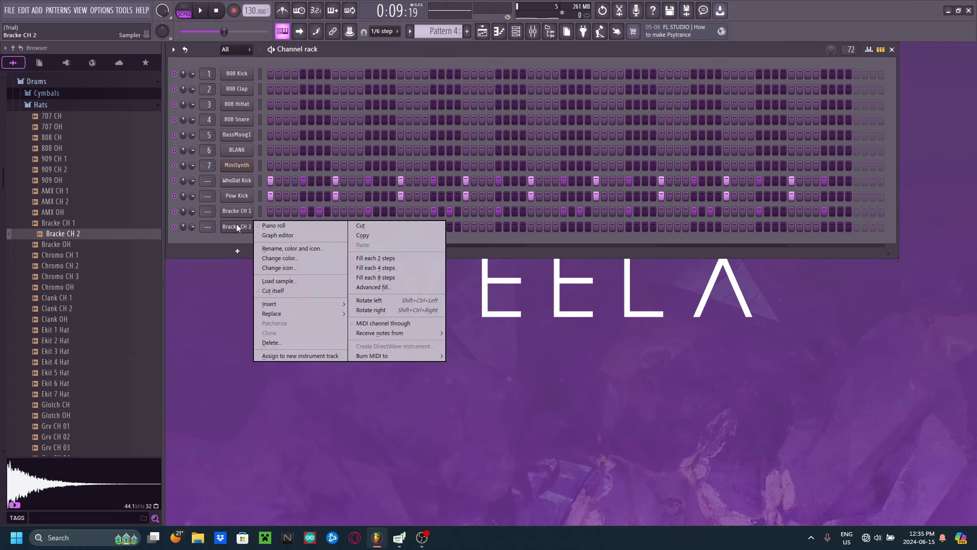
click(357, 268)
key(space)
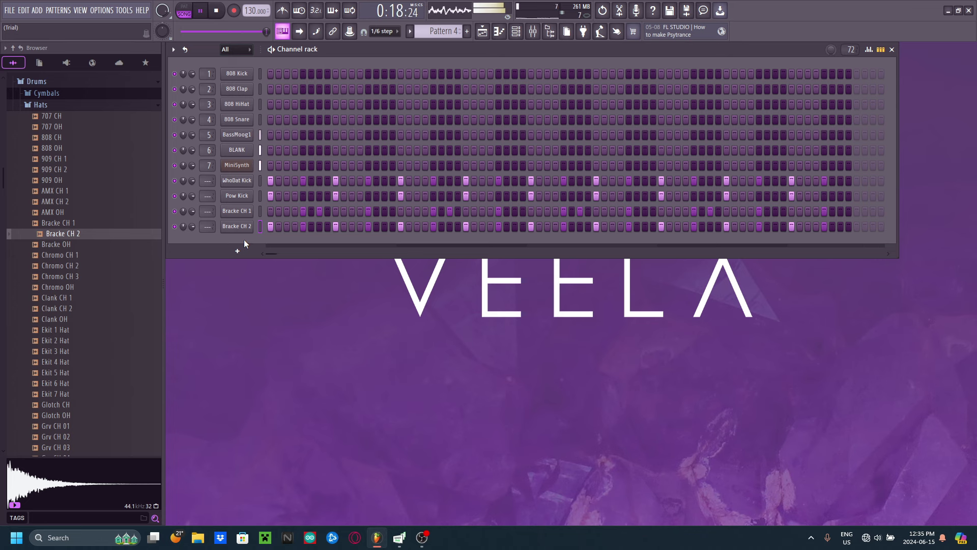
key(space)
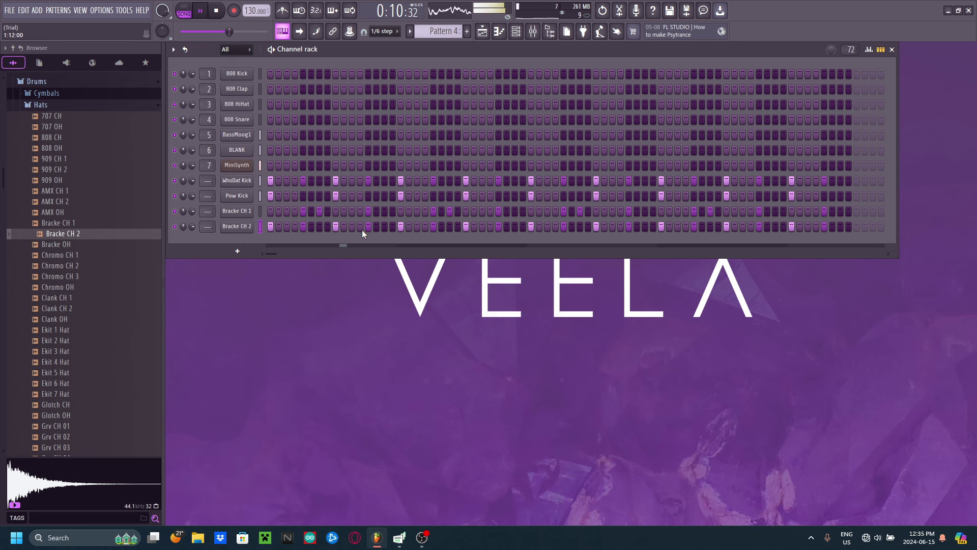
- Clear the four Bracke CH 2 hits in the second bar of Pattern 4, auditioning the change
key(space)
right_click(401, 227)
right_click(434, 227)
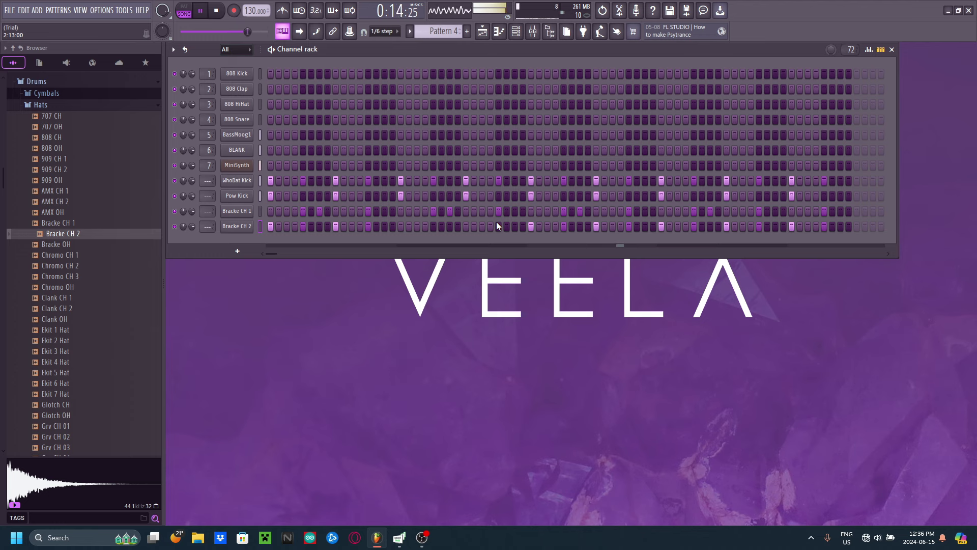
key(space)
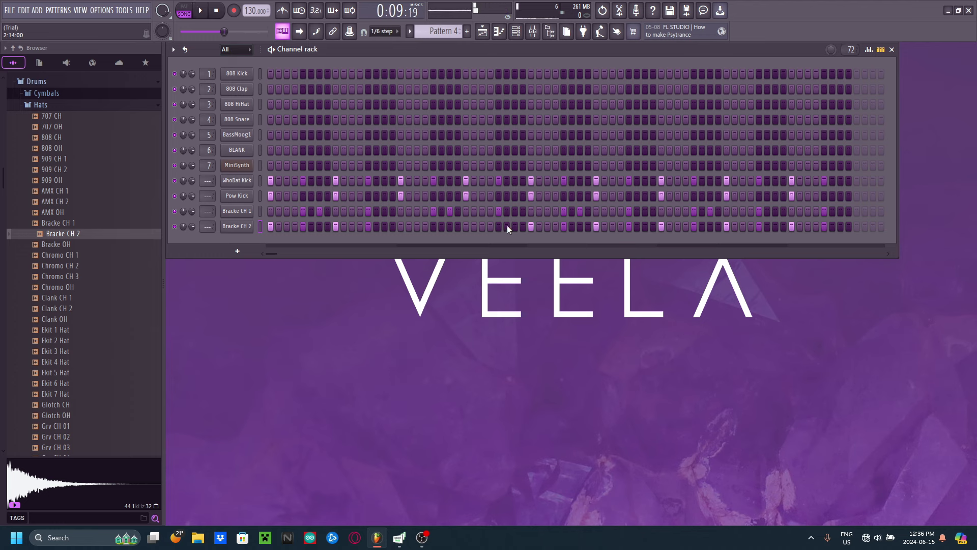
- Undo the clearing of the Bracke CH 2 hits in the second bar of Pattern 4 and listen to the result
key(ctrl+z)
key(space)
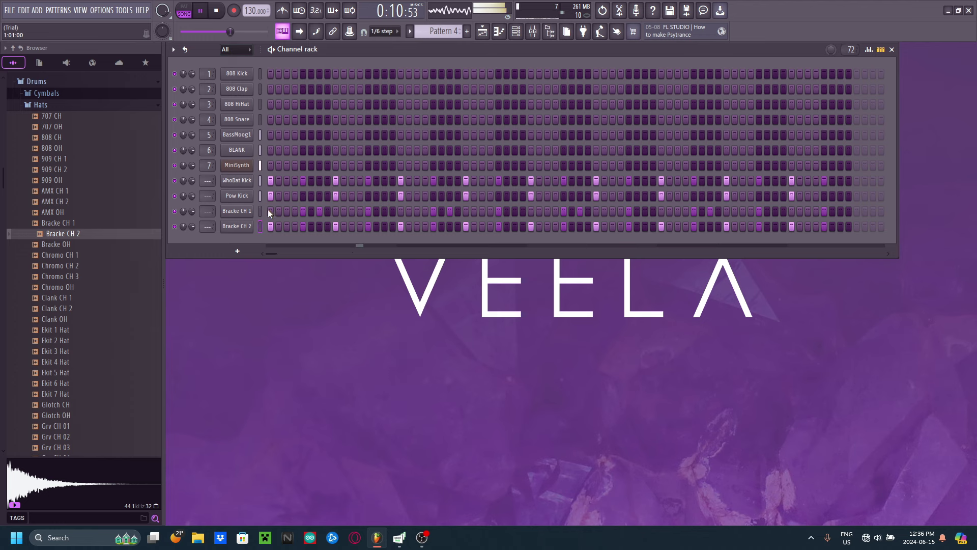
key(space)
- Open the Cymbals drum samples and audition several, including 909 Ride, 808 Crash and 707 Crash
scroll(56, 168, up, 4)
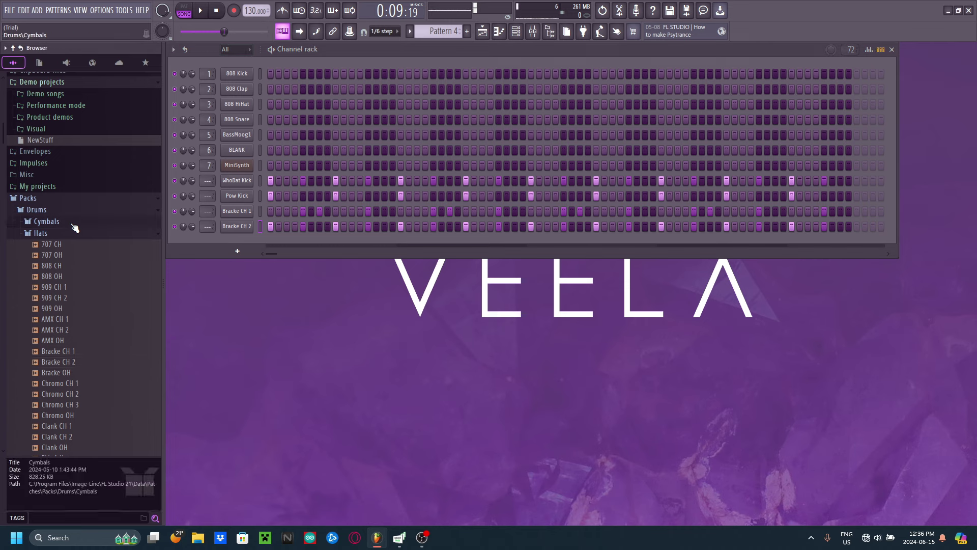
click(73, 224)
click(73, 247)
click(73, 225)
click(71, 203)
click(68, 184)
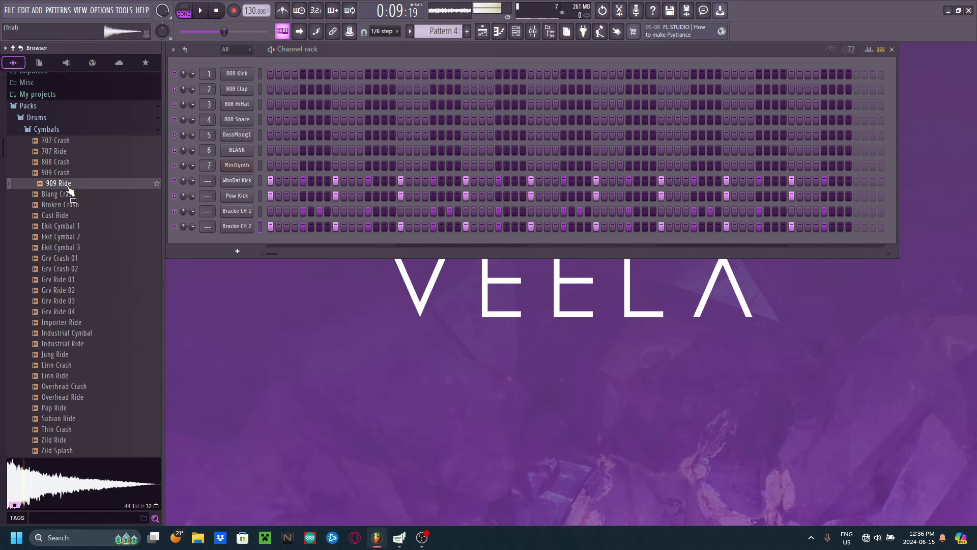
click(66, 162)
click(66, 140)
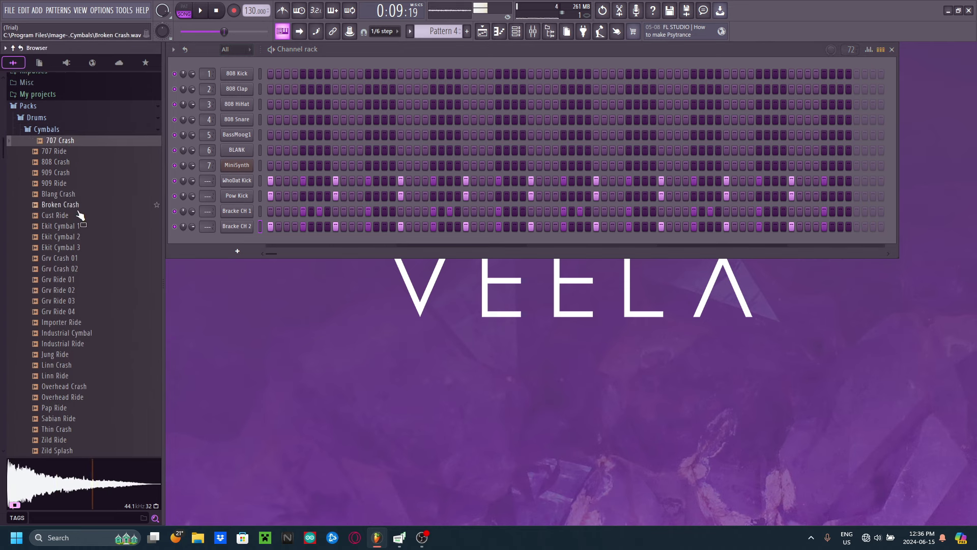
- Audition more cymbal samples: Linn Crash, Overhead Crash, Overhead Ride, Sabian Ride and Thin Crash
click(93, 365)
click(87, 386)
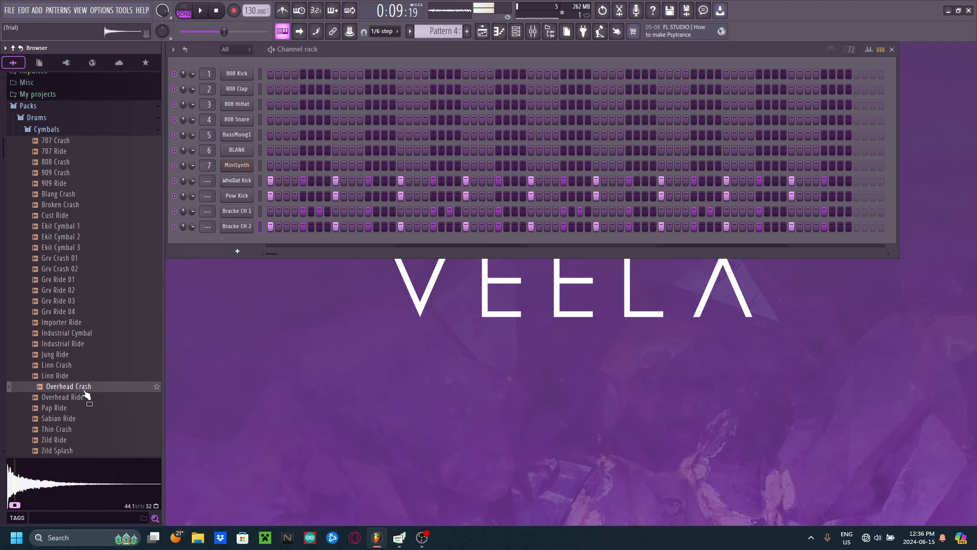
click(87, 398)
scroll(85, 402, down, 2)
click(79, 355)
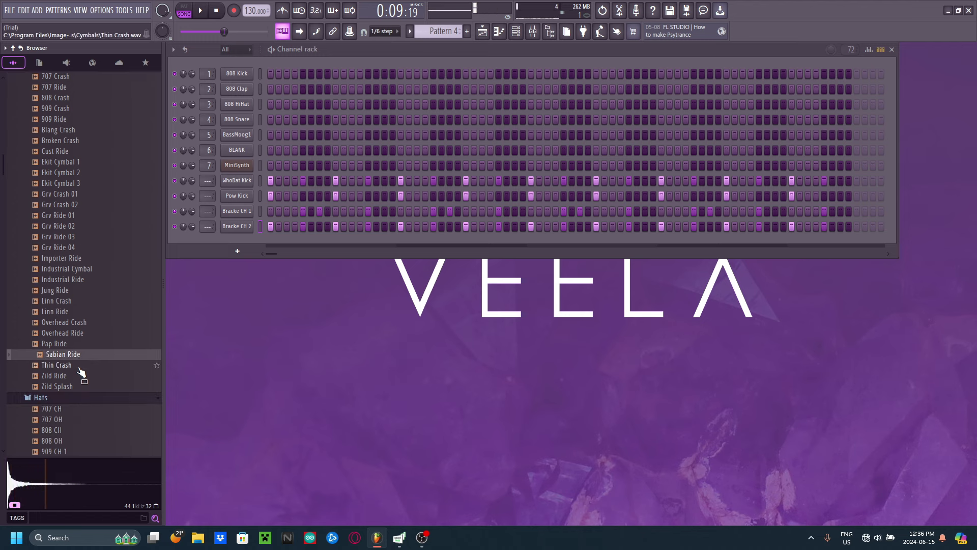
click(80, 363)
click(75, 357)
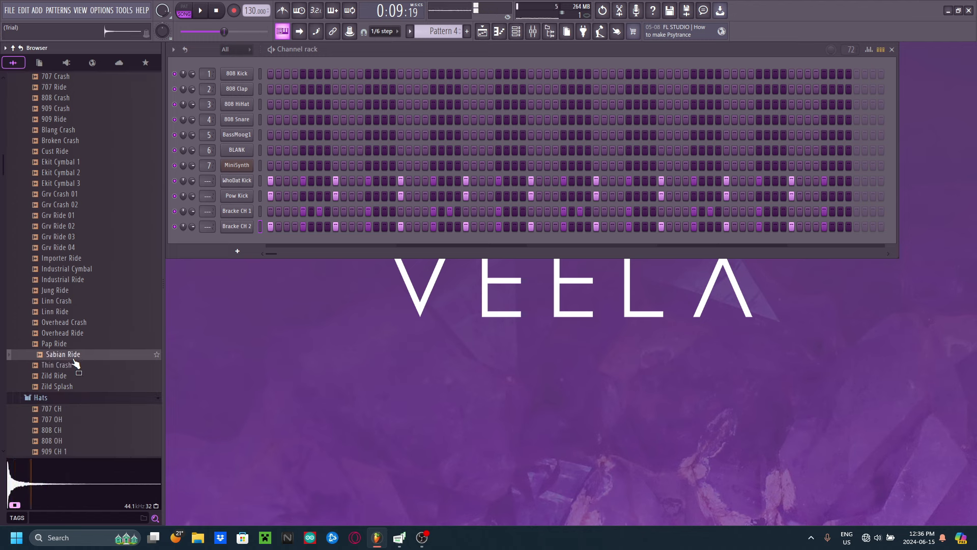
- Add the Sabian Ride sample as a new channel below Bracke CH 2 and play Pattern 4
drag(75, 362, 242, 253)
key(space)
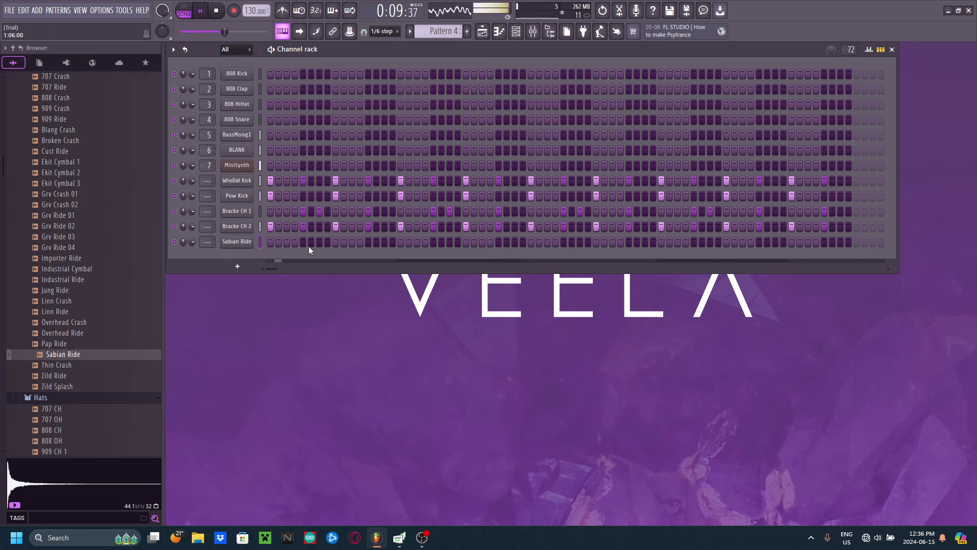
key(space)
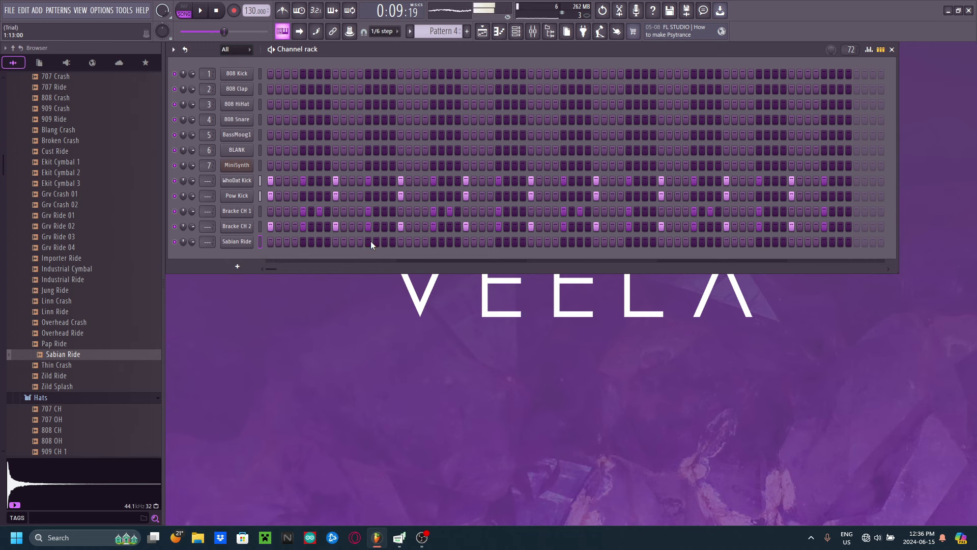
- Place Sabian Ride hits on the fourth beat of bars 1, 2 and 4 in Pattern 4 and listen to the result
click(369, 241)
key(space)
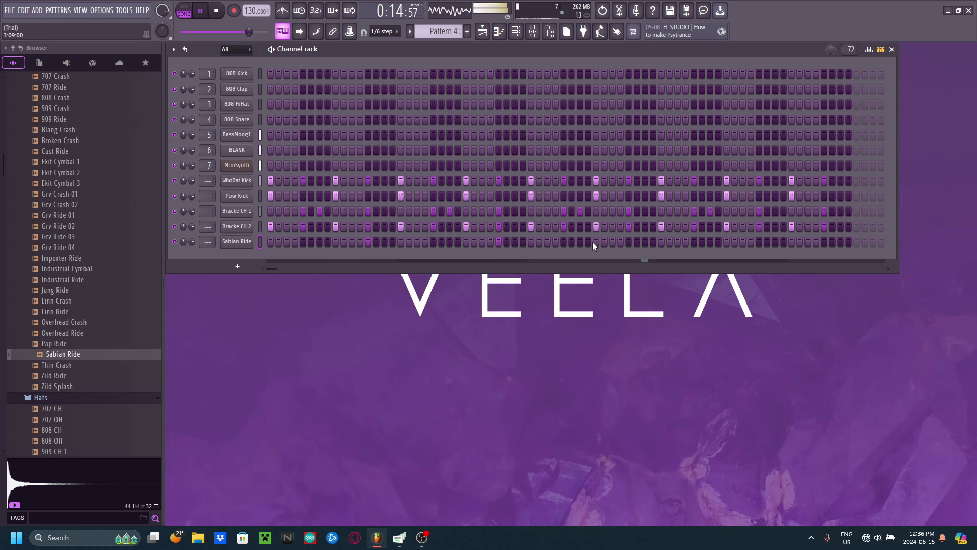
key(space)
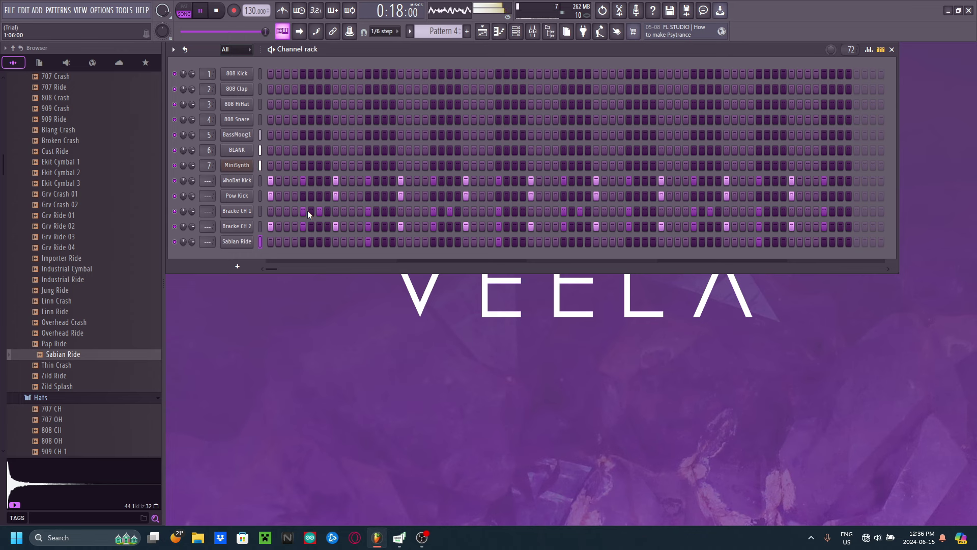
key(space)
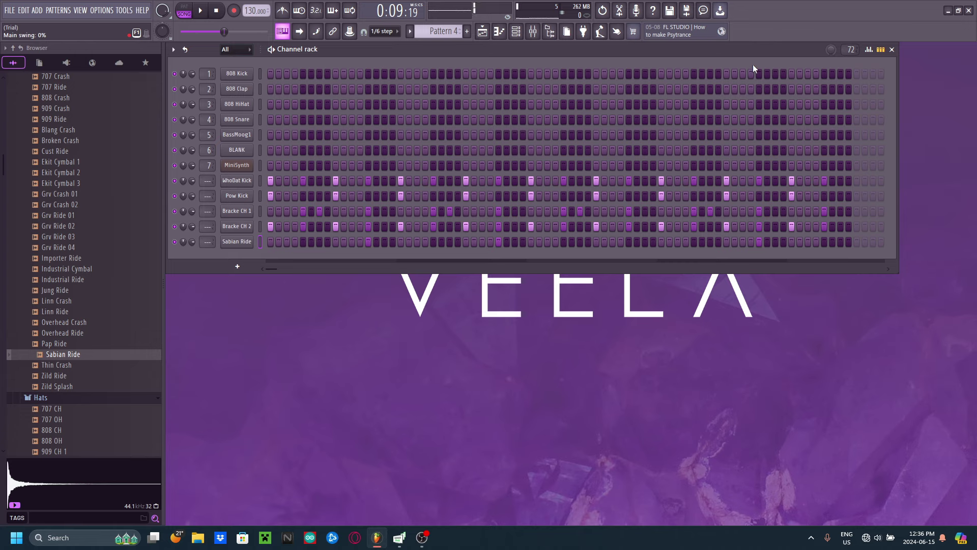
- Move the channel rack lower in the workspace and check the playlist arrangement with Patterns 1 to 4 in song mode
drag(728, 53, 693, 82)
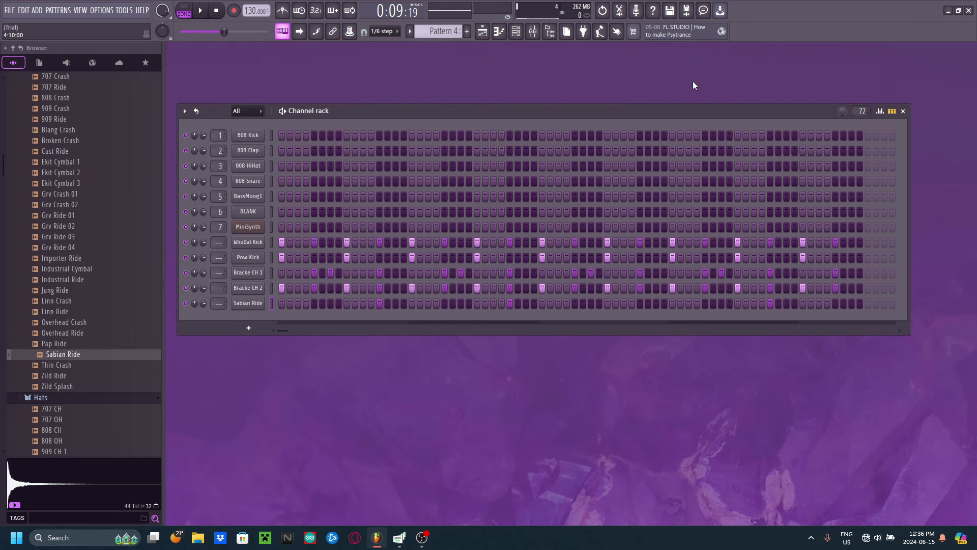
click(600, 32)
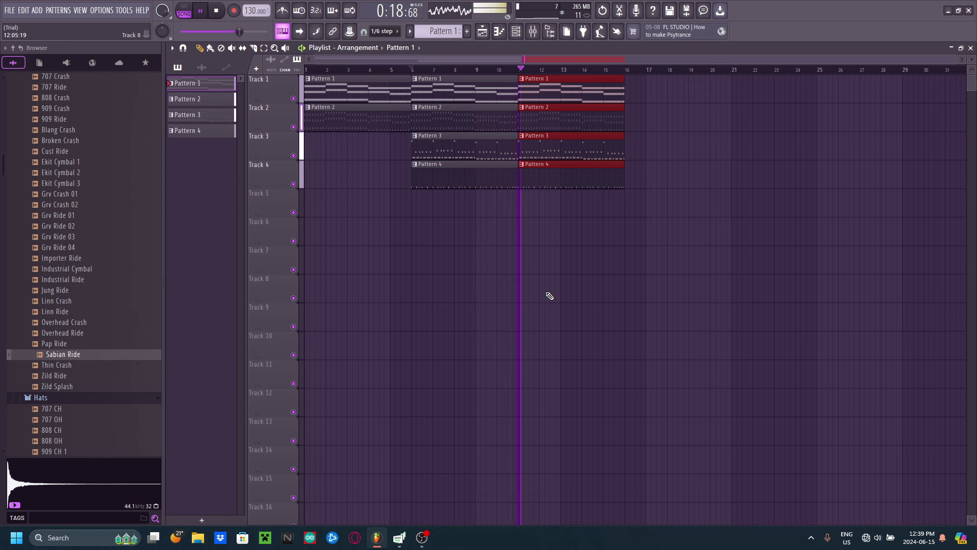
key(space)
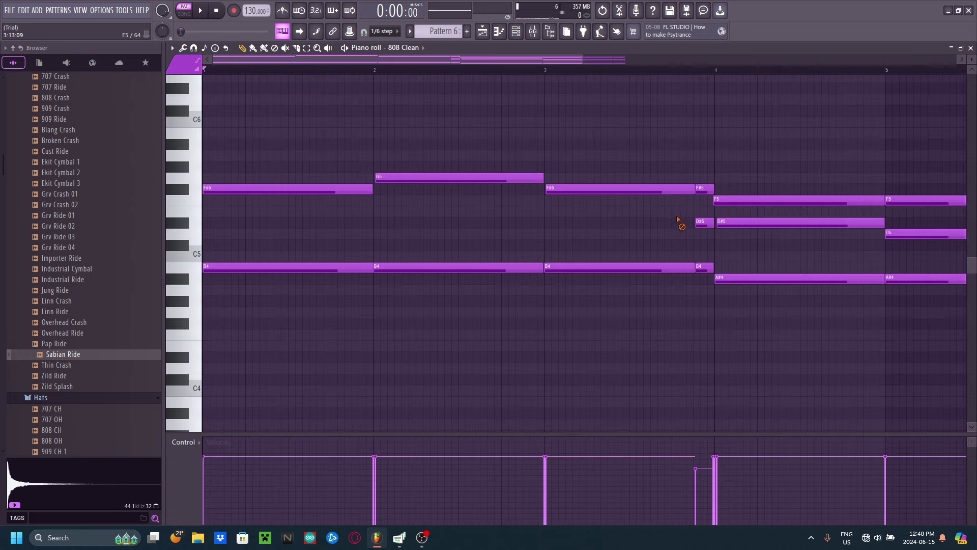
- Remove the remaining D#5 and D5 middle notes from the 808 Clean chords in Pattern 6 and play the pattern
scroll(789, 240, right, 4)
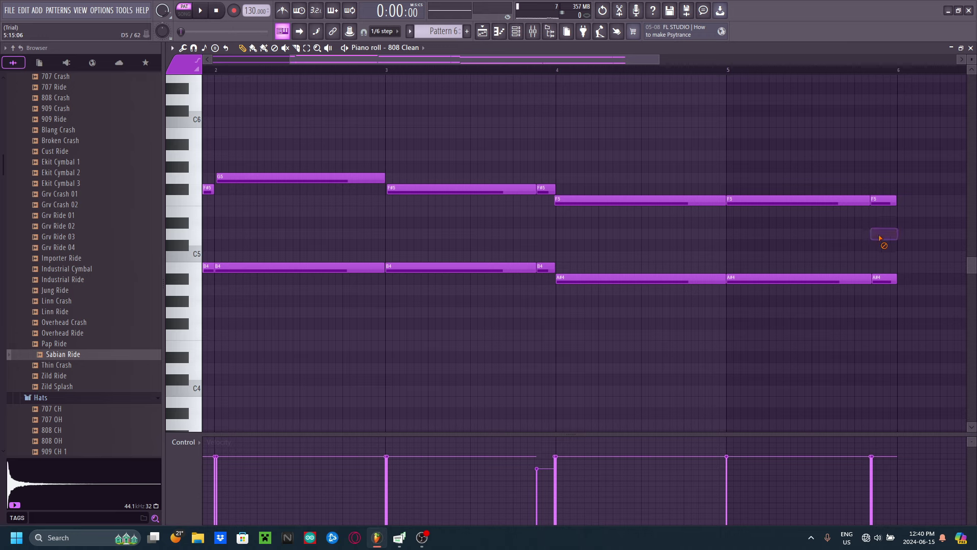
scroll(520, 56, left, 2)
click(388, 51)
drag(347, 57, 306, 57)
key(space)
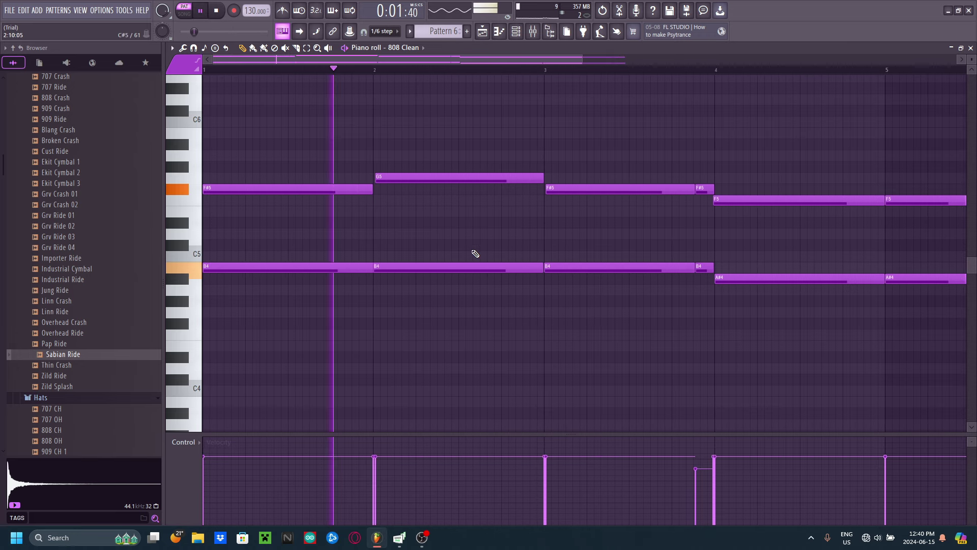
key(space)
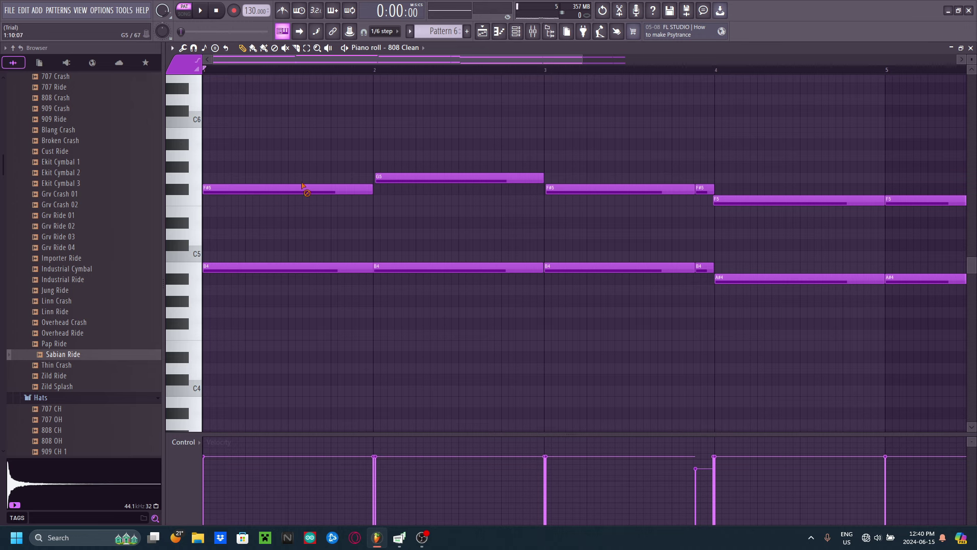
right_click(303, 187)
right_click(637, 189)
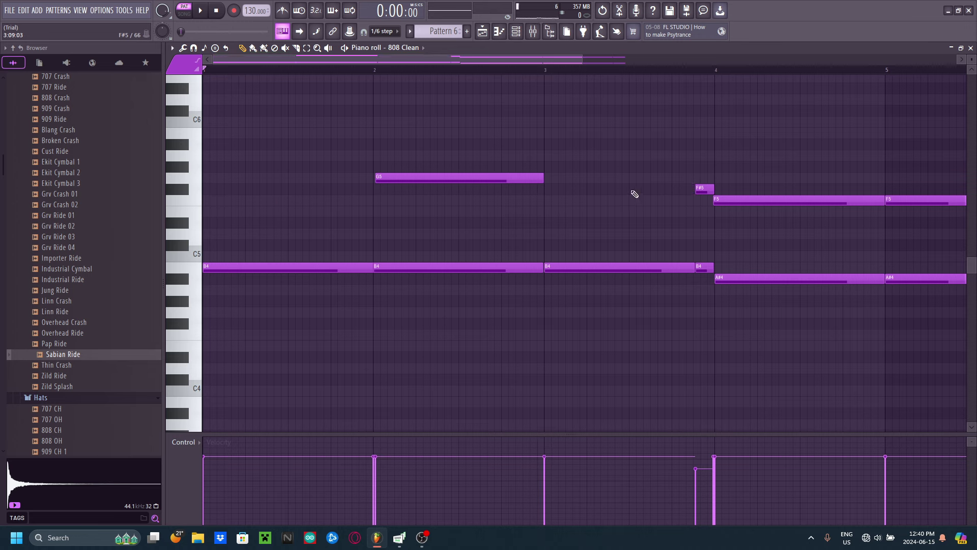
key(ctrl+z)
key(ctrl+z)
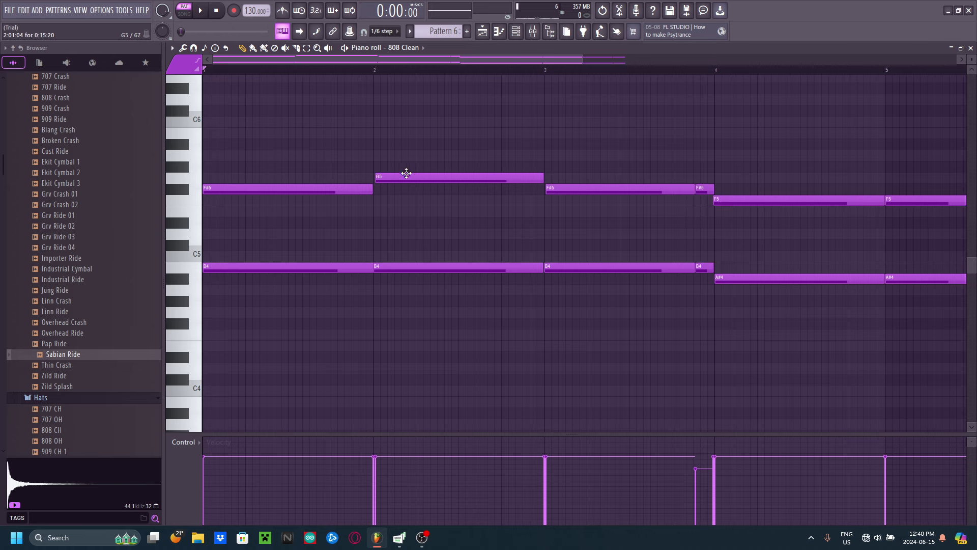
- Delete the F#5 notes in bars 1 and 3 of the 808 Clean part, including the short one ending bar 3
right_click(321, 189)
right_click(576, 189)
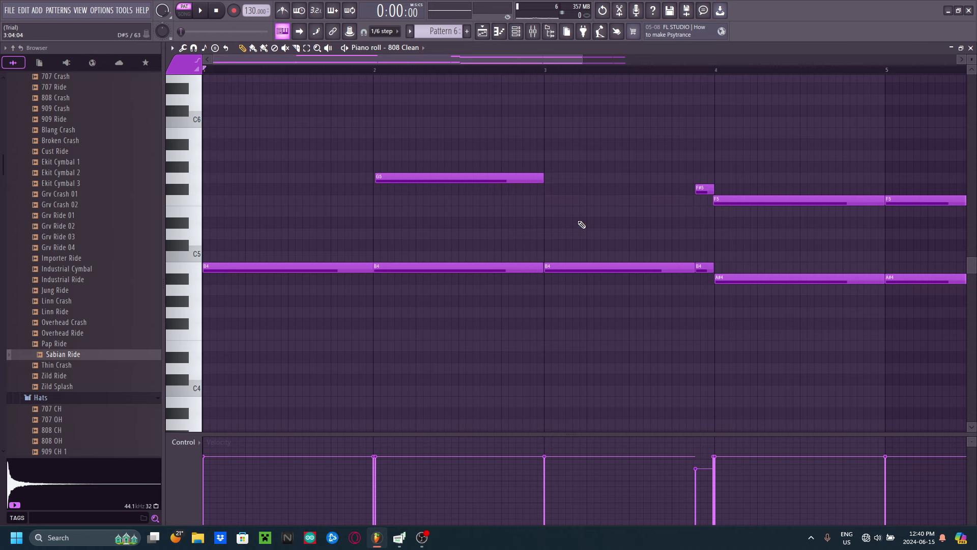
drag(454, 63, 526, 77)
right_click(532, 188)
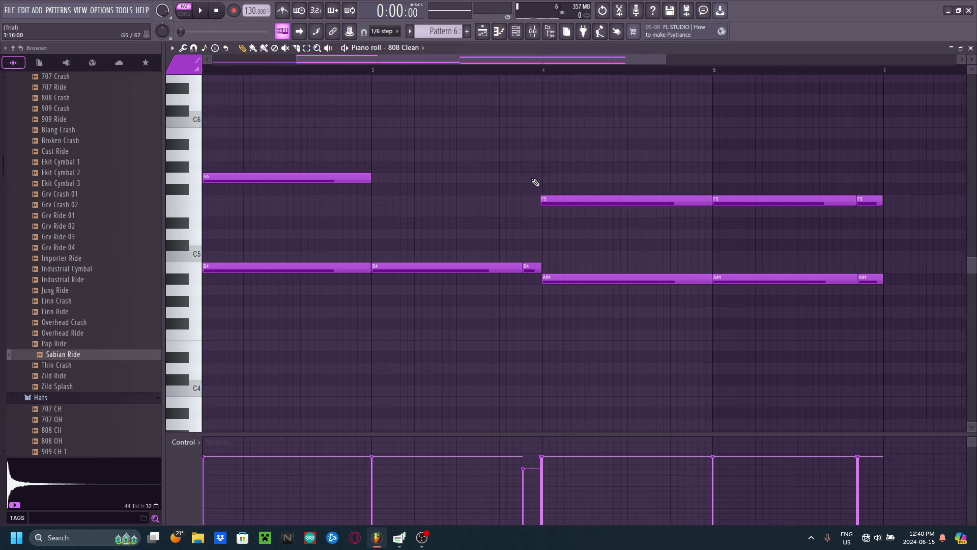
right_click(638, 198)
right_click(626, 278)
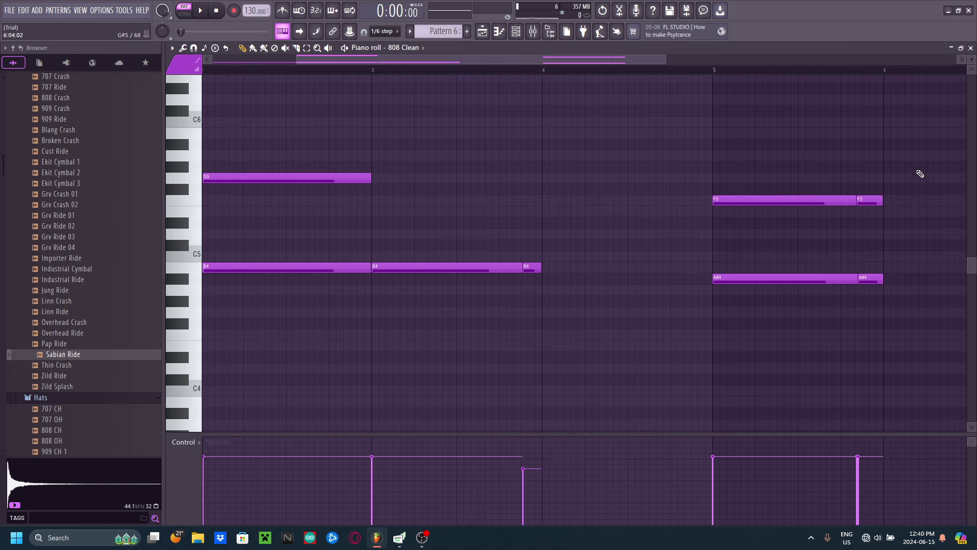
key(ctrl+z)
- Delete all F5 notes in bars 4 and 5 and the B4 note in bar 2 of the 808 Clean part
right_click(825, 200)
right_click(868, 200)
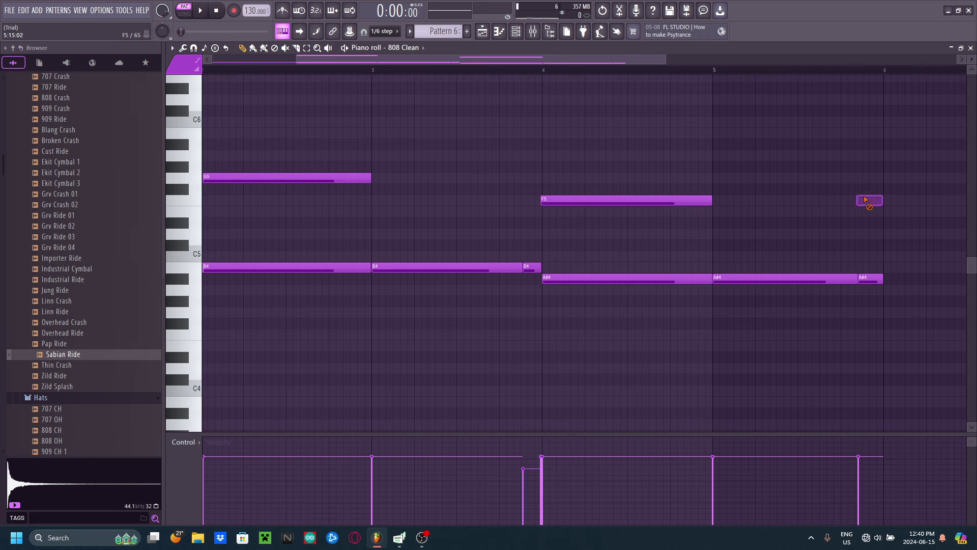
right_click(573, 199)
scroll(578, 179, down, 2)
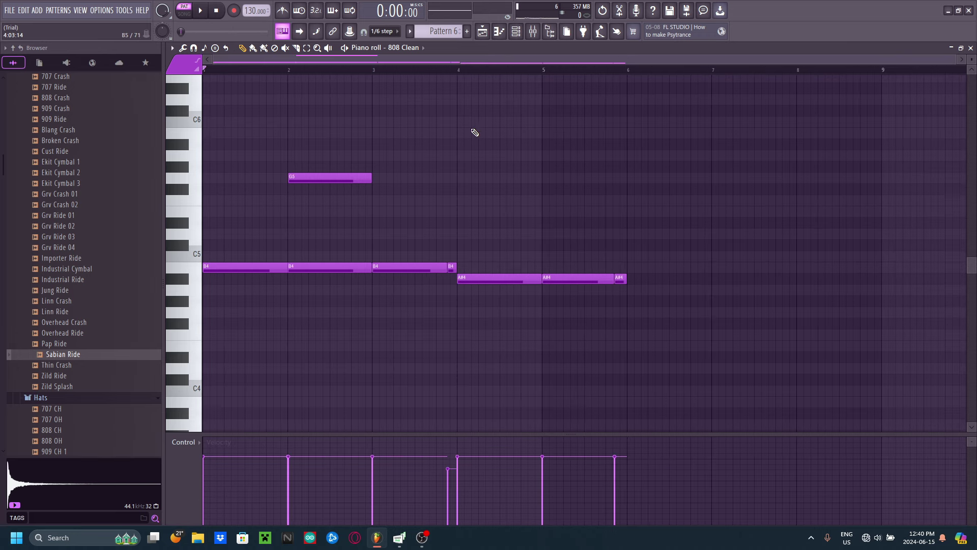
scroll(559, 240, up, 4)
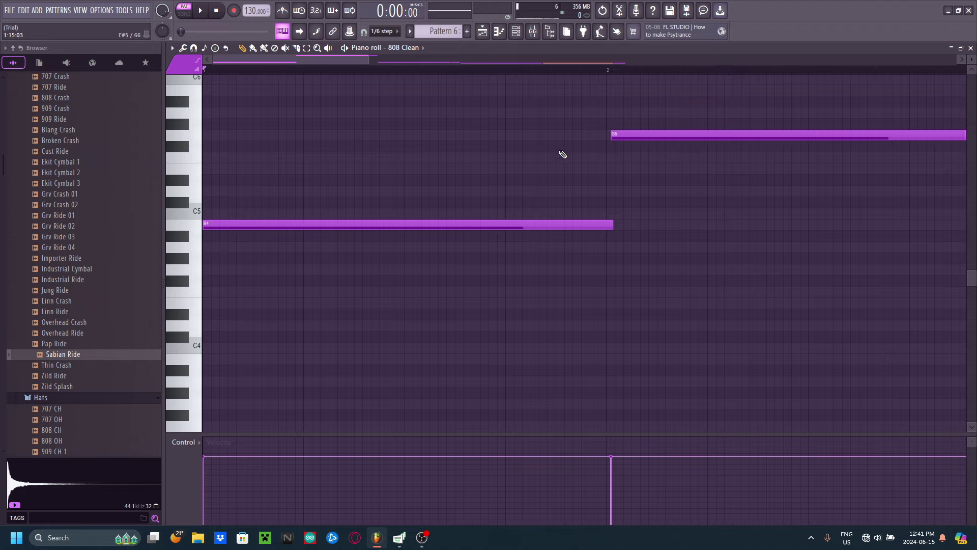
- Close the gap before the final short A#4 note in bar 5 so it starts at the previous note's end and lasts until bar 6
scroll(563, 155, down, 12)
drag(519, 60, 568, 70)
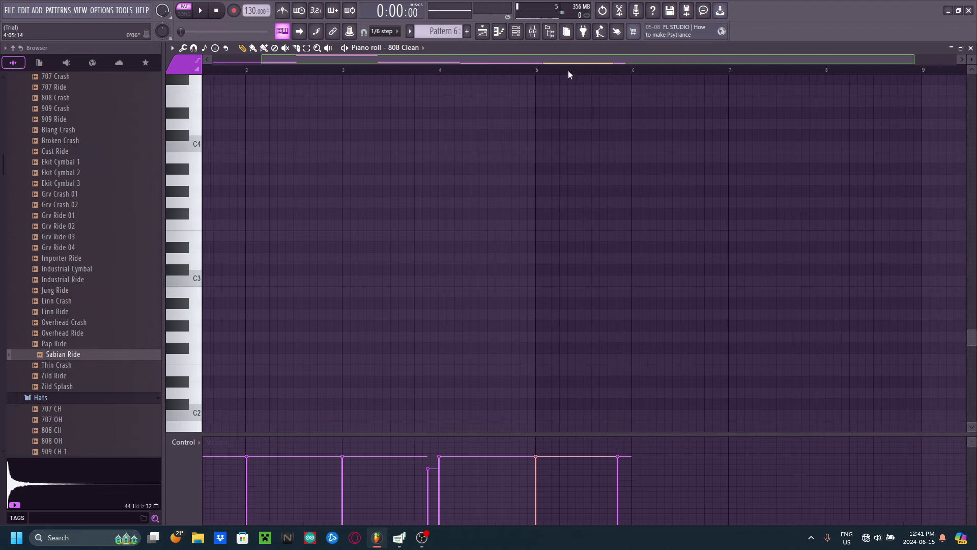
scroll(595, 185, up, 5)
scroll(548, 247, up, 4)
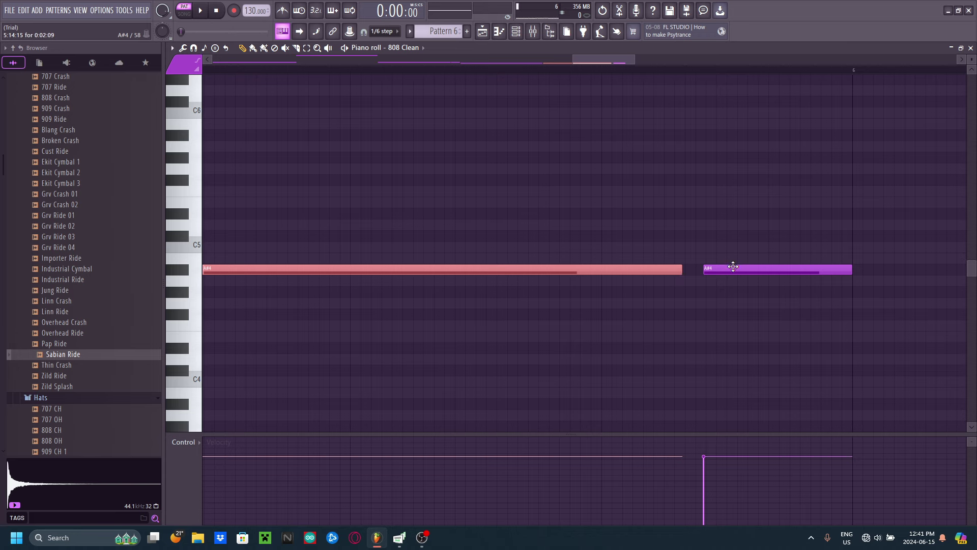
drag(734, 267, 713, 268)
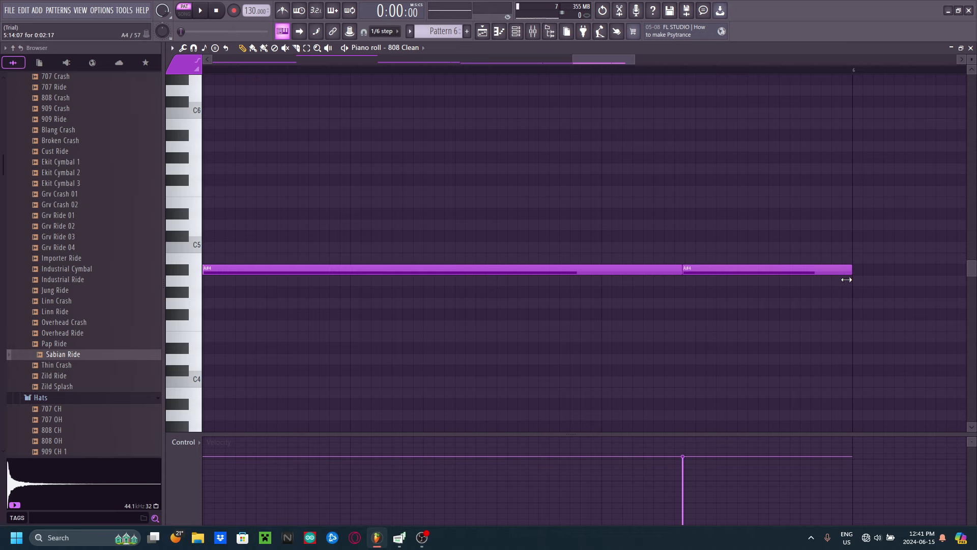
scroll(611, 208, down, 6)
- Lengthen the bar 1 B4 and bar 2 G5 notes slightly past their bar lines while playing Pattern 6
key(space)
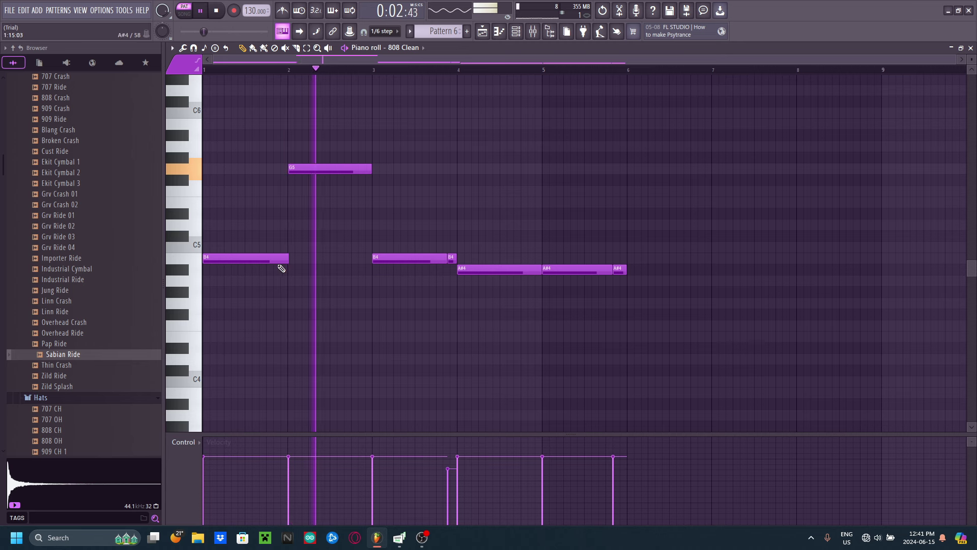
drag(287, 259, 291, 259)
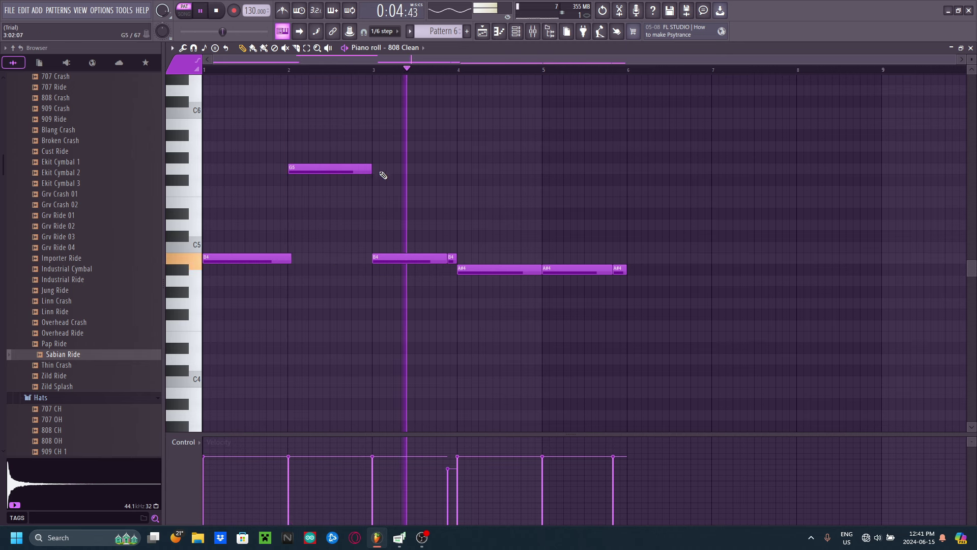
drag(371, 170, 376, 170)
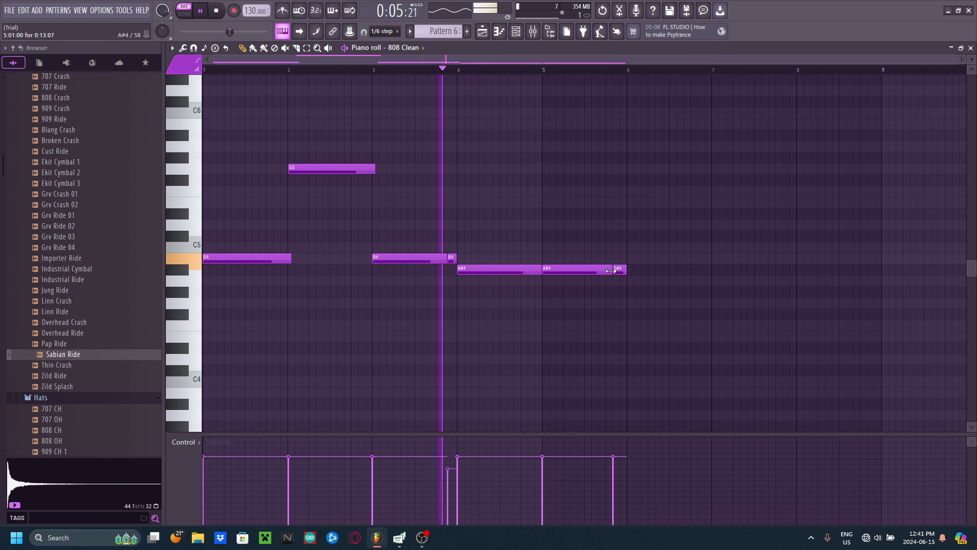
key(space)
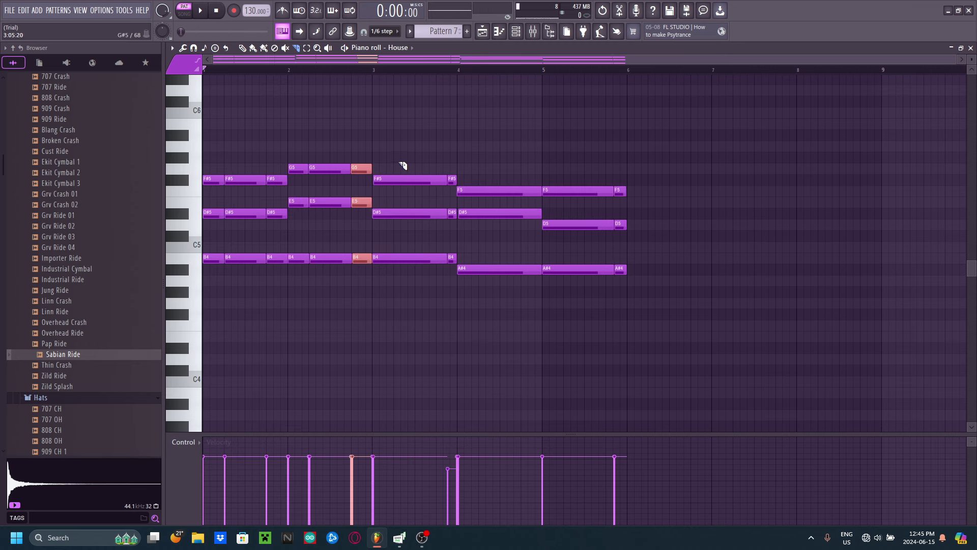
- Slice the bar 3 chord of the House part in Pattern 7 near its second beat and play the pattern
drag(399, 155, 396, 297)
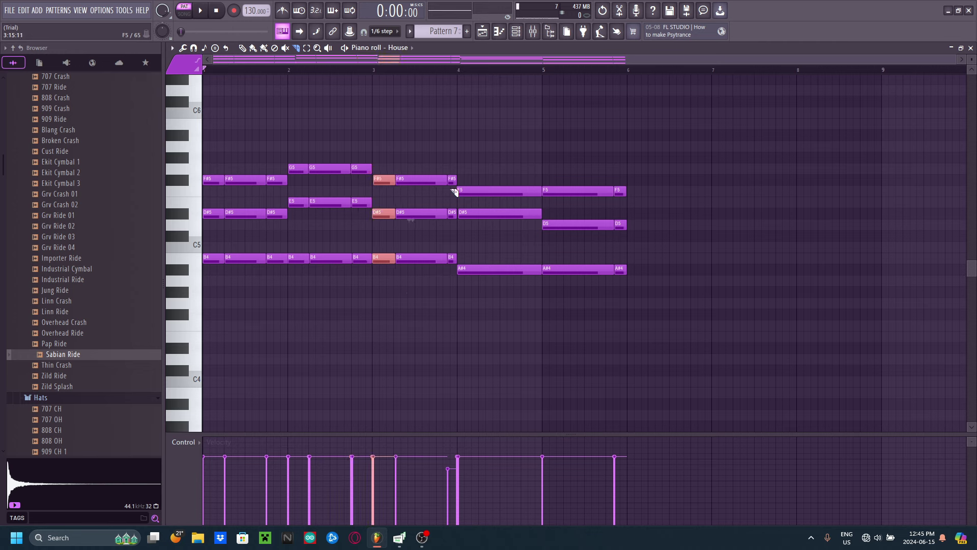
key(space)
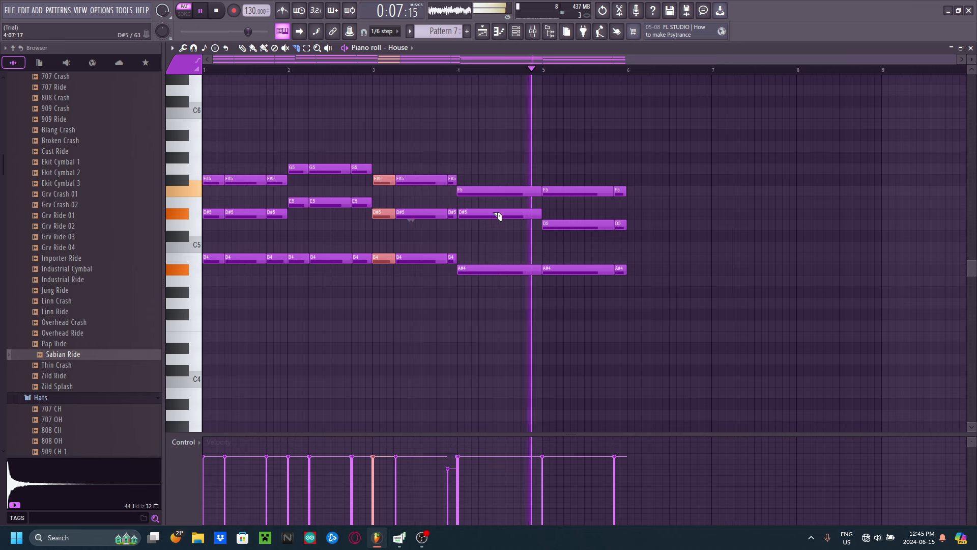
- Slice the bar 4 chord of the House part in Pattern 7 near its second beat and play the pattern
key(space)
drag(491, 250, 484, 318)
key(space)
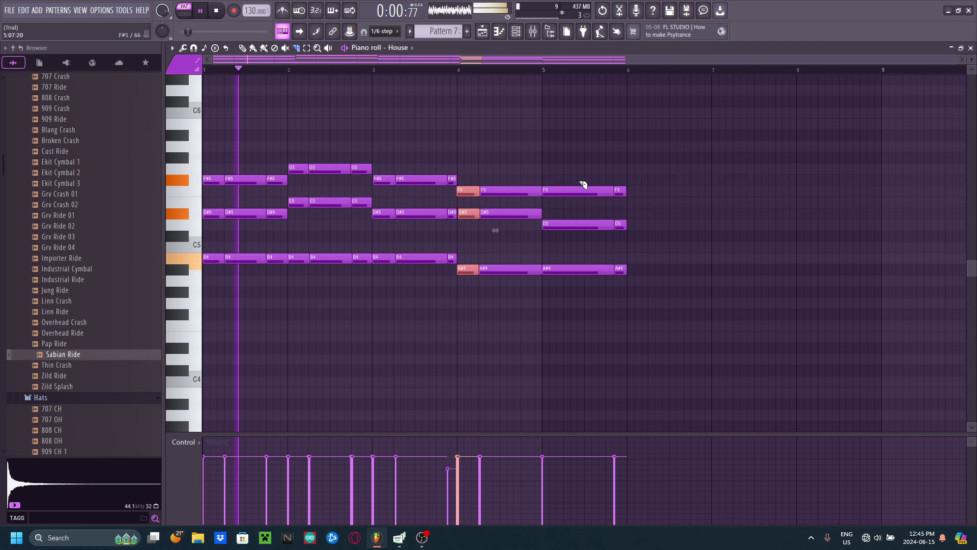
key(space)
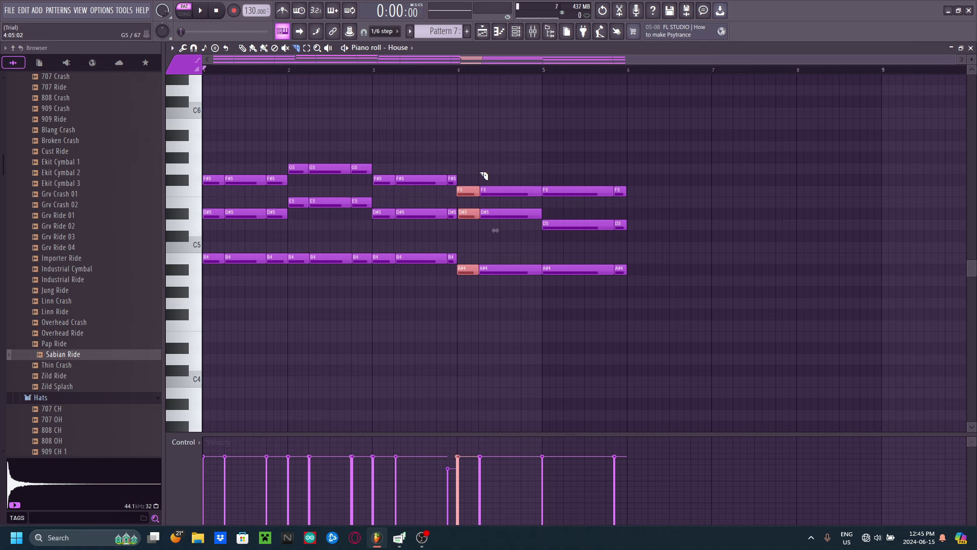
- Try all House notes one octave higher and one octave lower, playing each version, and return them to their original octave
key(ctrl+a)
key(ctrl+Up)
key(space)
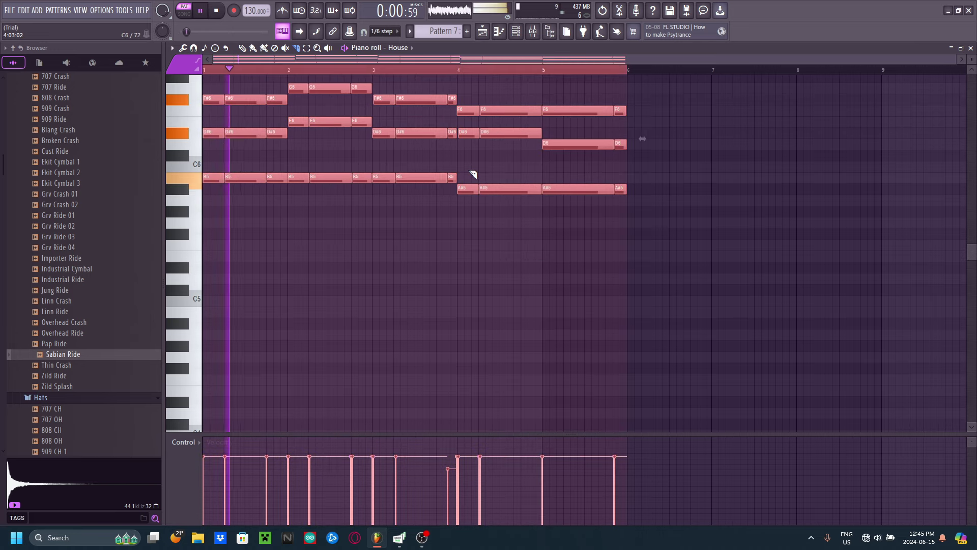
key(space)
key(ctrl+Down)
key(ctrl+Down)
key(space)
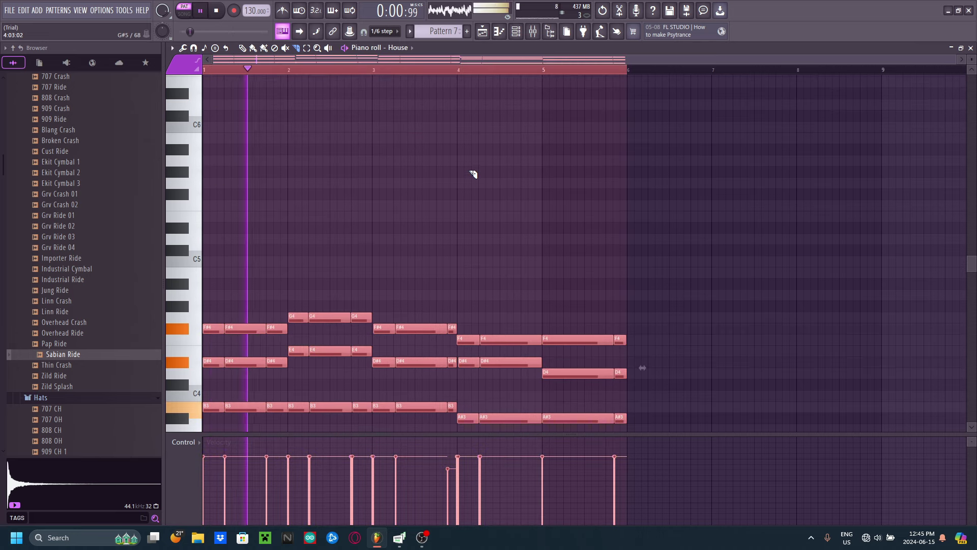
key(ctrl+Up)
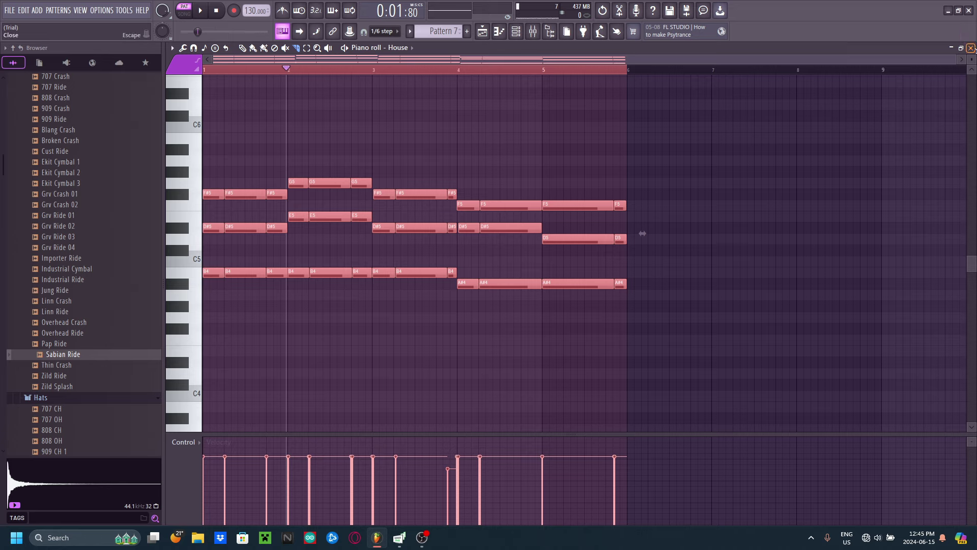
- Add a second Fruity Love Philter in effect slot 2 of mixer Insert 14 and close its plugin window
key(F7)
click(426, 289)
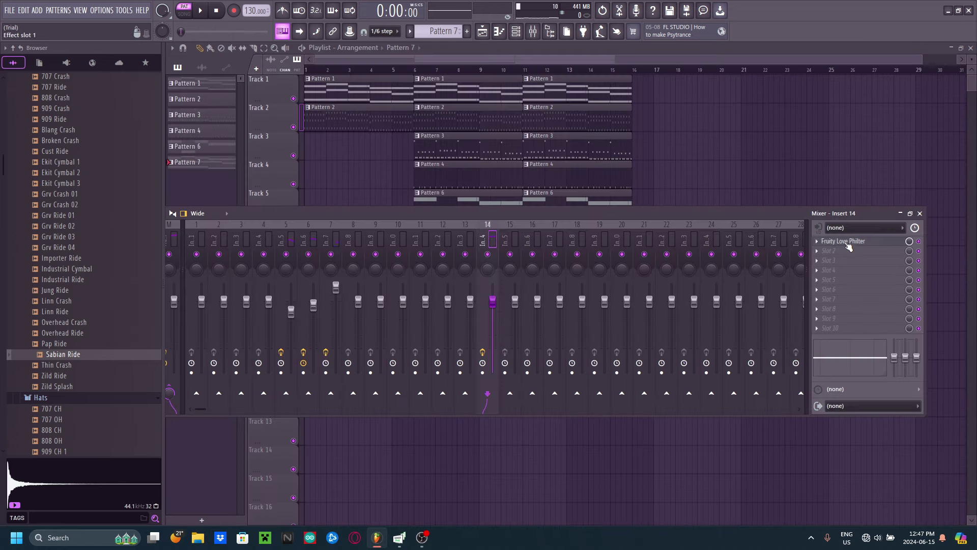
click(839, 249)
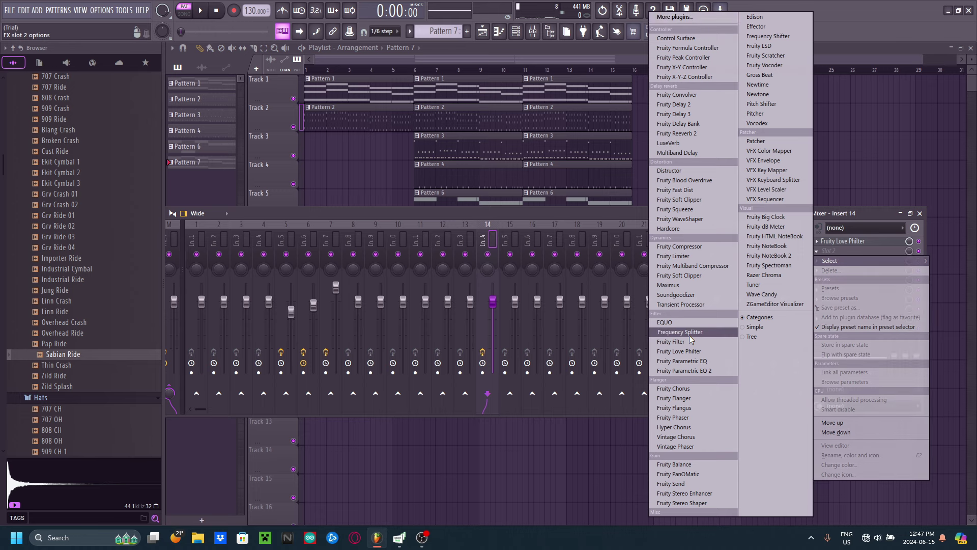
click(680, 352)
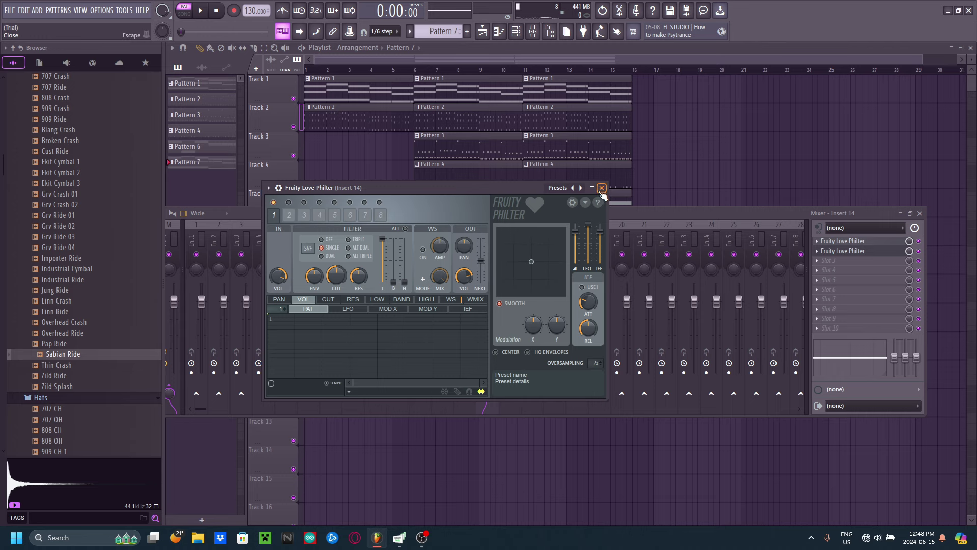
click(602, 188)
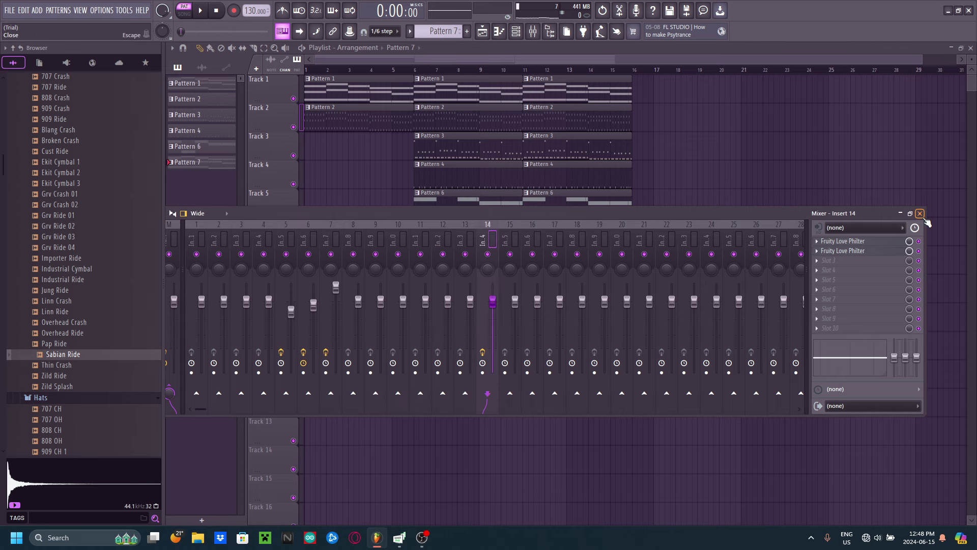
- Load the Basic preset in the slot 1 Fruity Love Philter of Insert 14, close the mixer and play Pattern 7
click(890, 241)
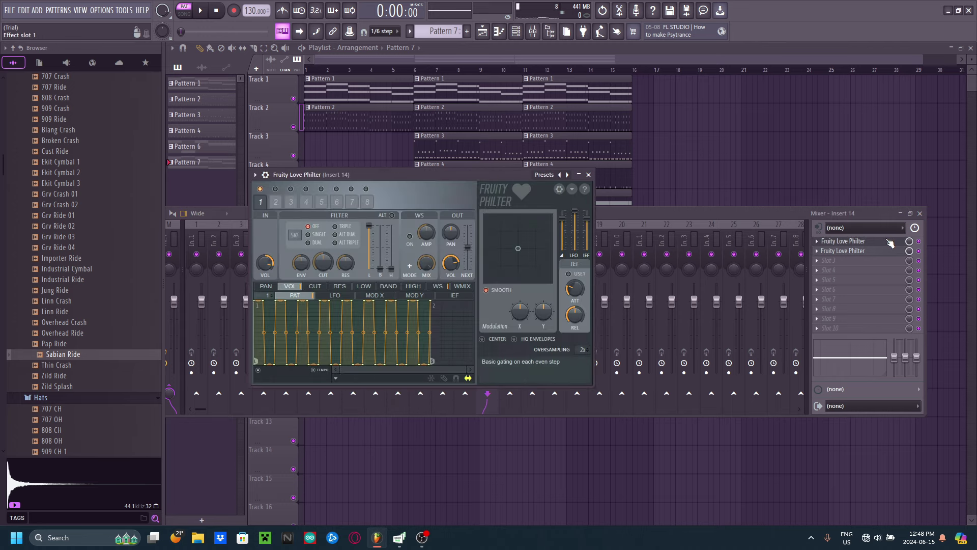
click(544, 175)
click(591, 13)
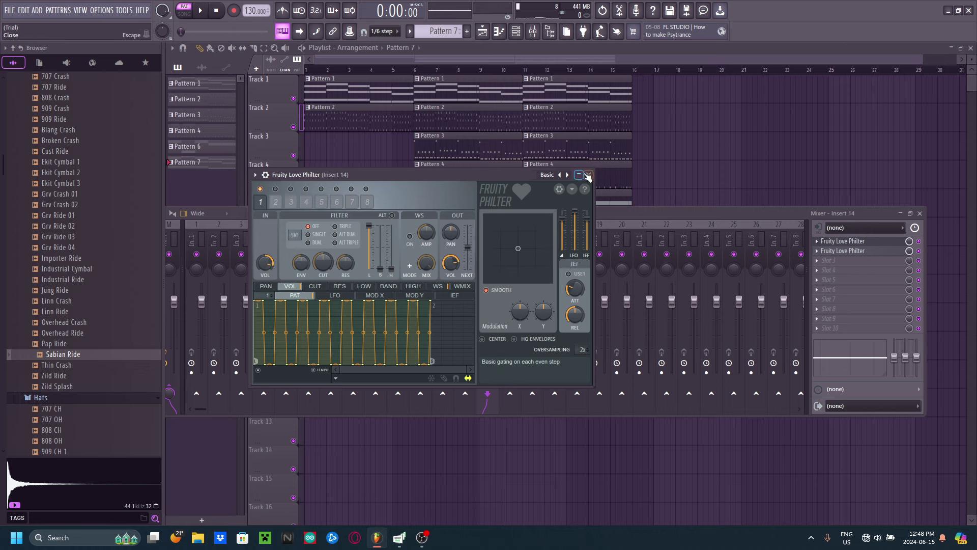
click(588, 175)
click(920, 216)
key(space)
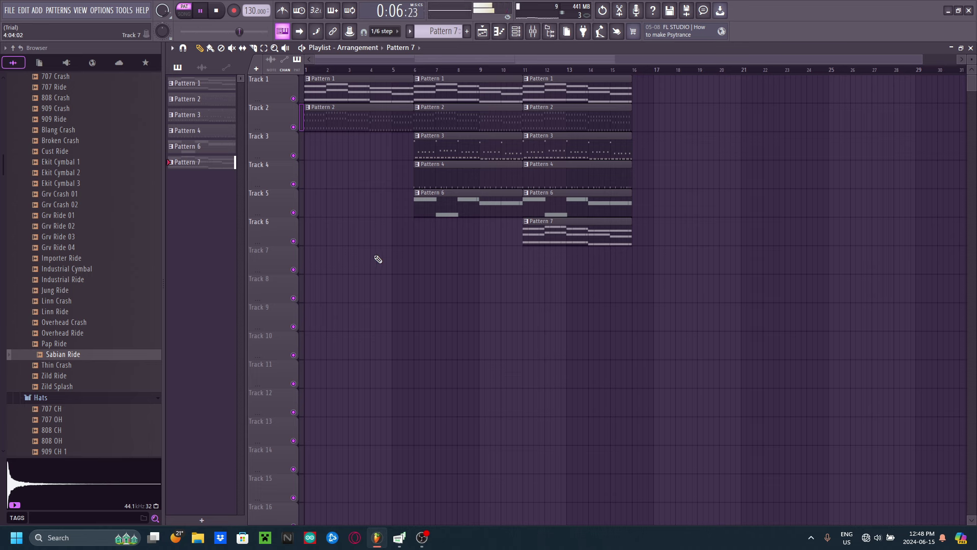
key(space)
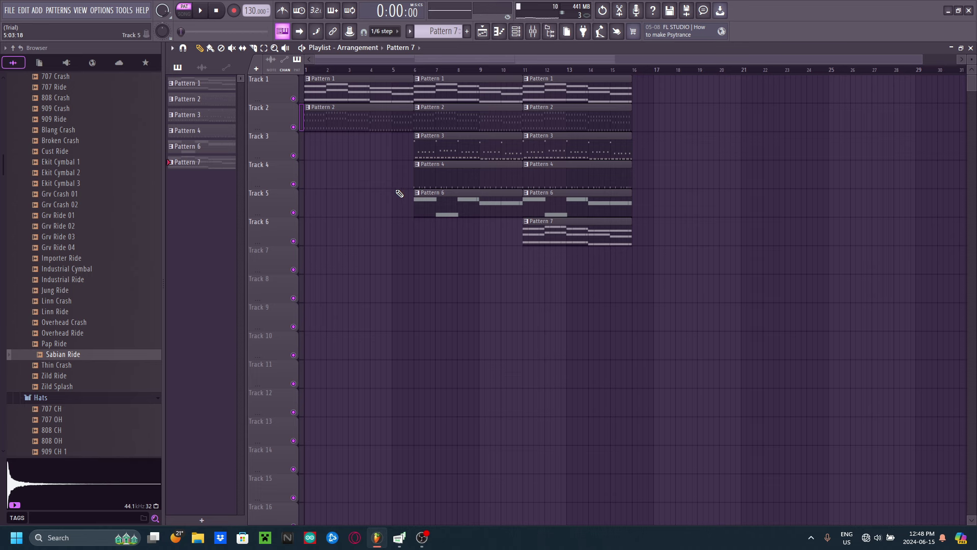